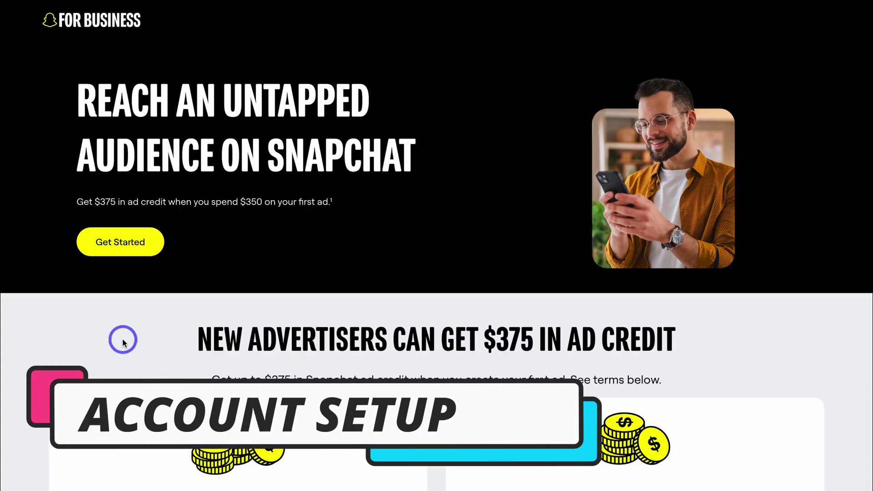
{"action": "left_click", "coordinate": [136, 246]}
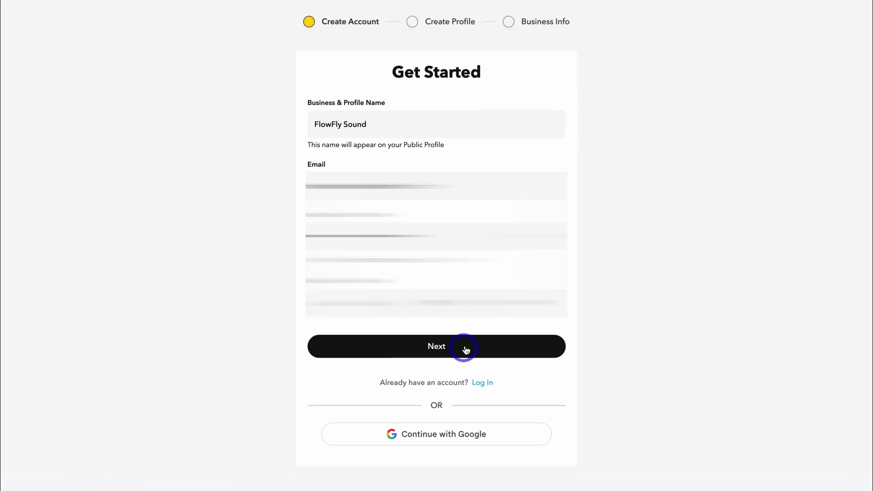
{"action": "left_click", "coordinate": [466, 350]}
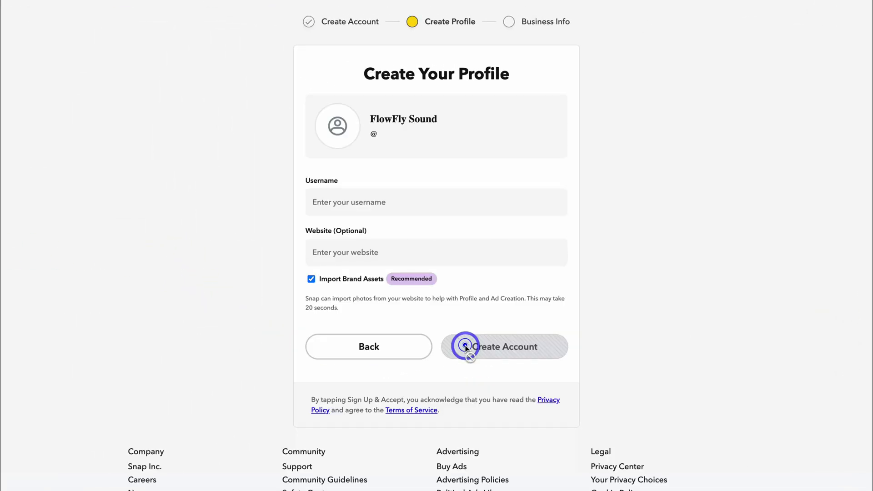
{"action": "left_click", "coordinate": [437, 203]}
{"action": "type", "text": "flowflysound"}
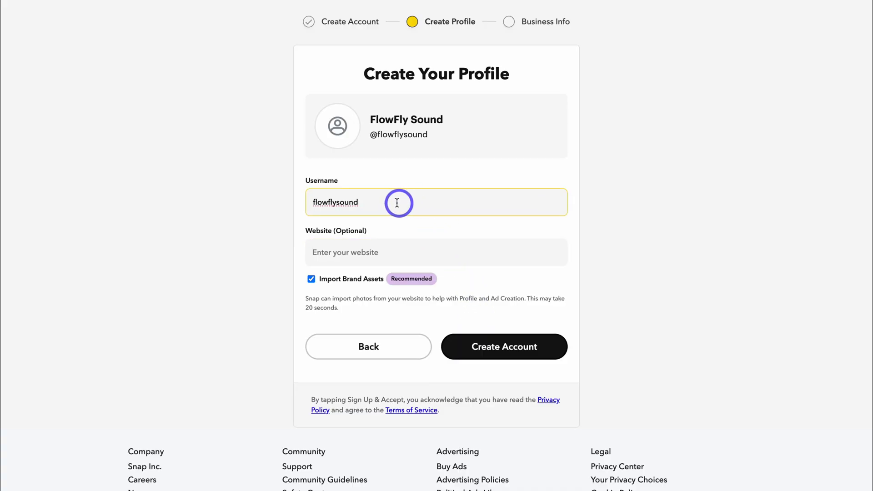
{"action": "left_click", "coordinate": [390, 245]}
{"action": "type", "text": "https://flowflysound.com"}
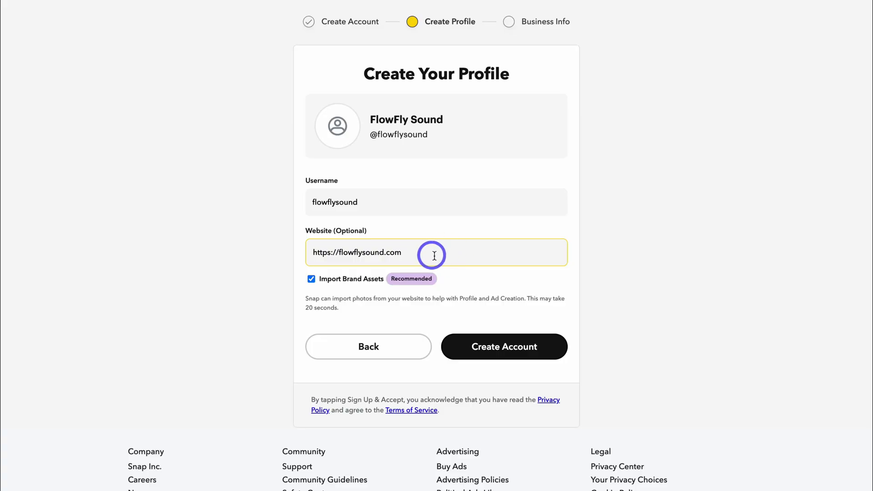
{"action": "left_click", "coordinate": [438, 288]}
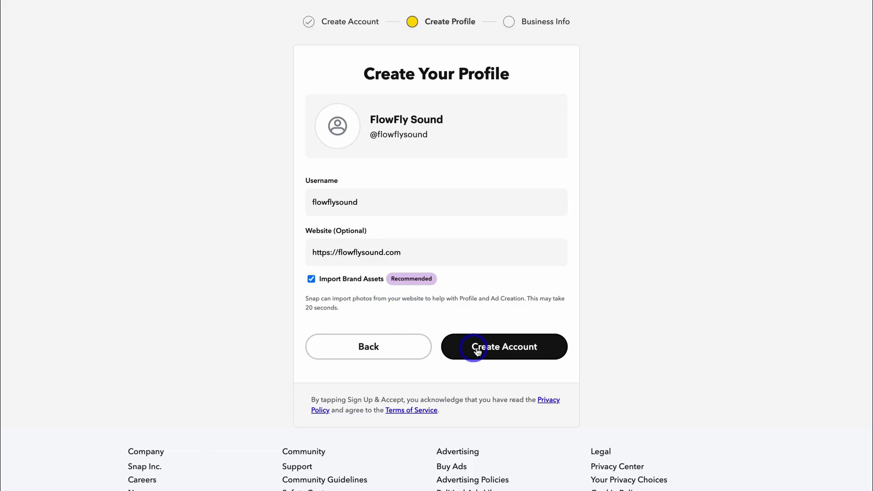
{"action": "left_click", "coordinate": [545, 348]}
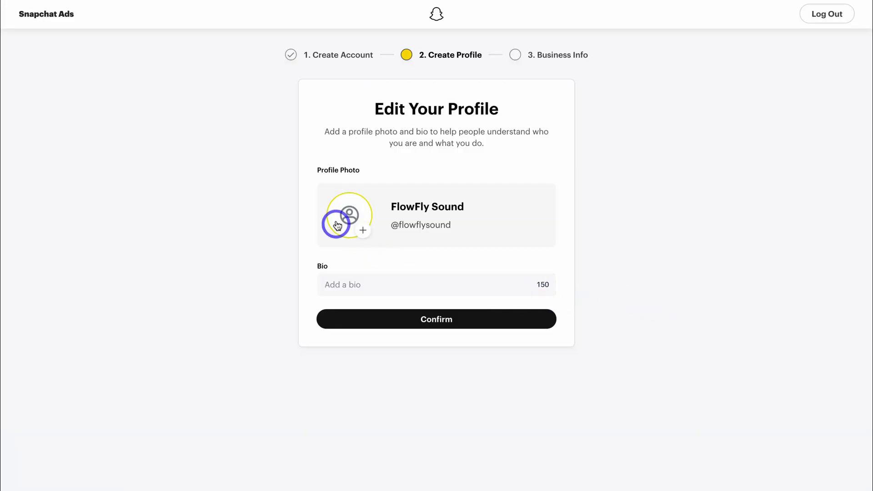
Complete the profile with the logo and bio "Dynamic and durable headphones for thrill seekers.", and submit the business details with New Zealand and NZD.
{"action": "left_click", "coordinate": [332, 285]}
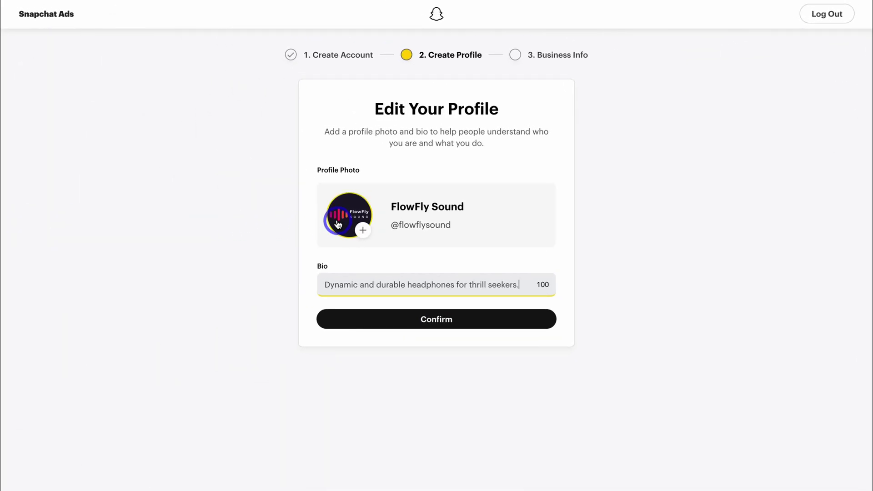
{"action": "left_click", "coordinate": [464, 319]}
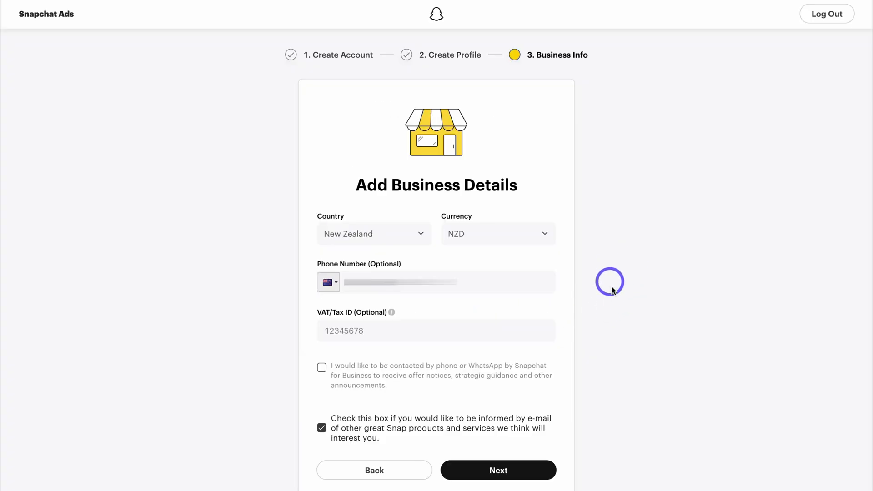
{"action": "left_click", "coordinate": [467, 478]}
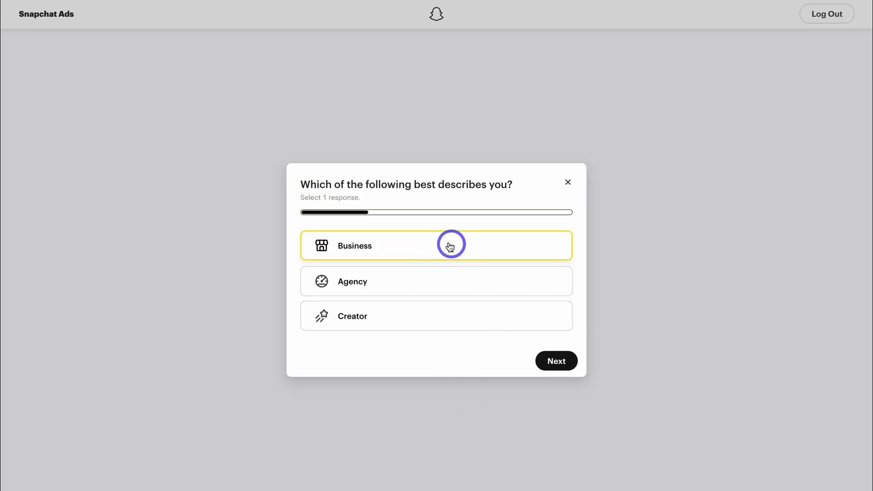
{"action": "left_click", "coordinate": [551, 360]}
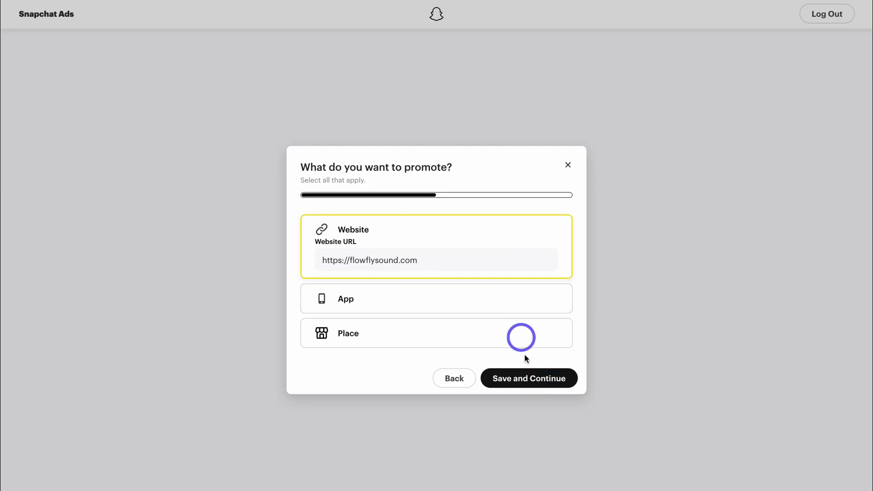
{"action": "left_click", "coordinate": [528, 378]}
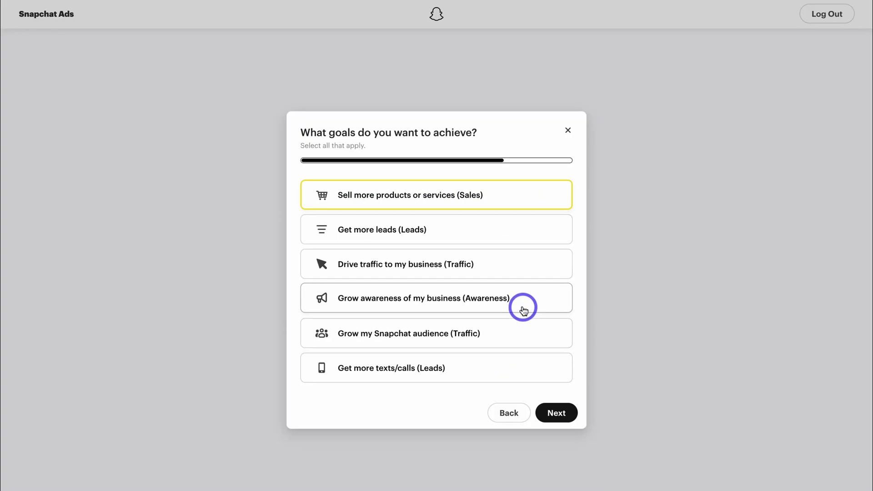
{"action": "left_click", "coordinate": [553, 411]}
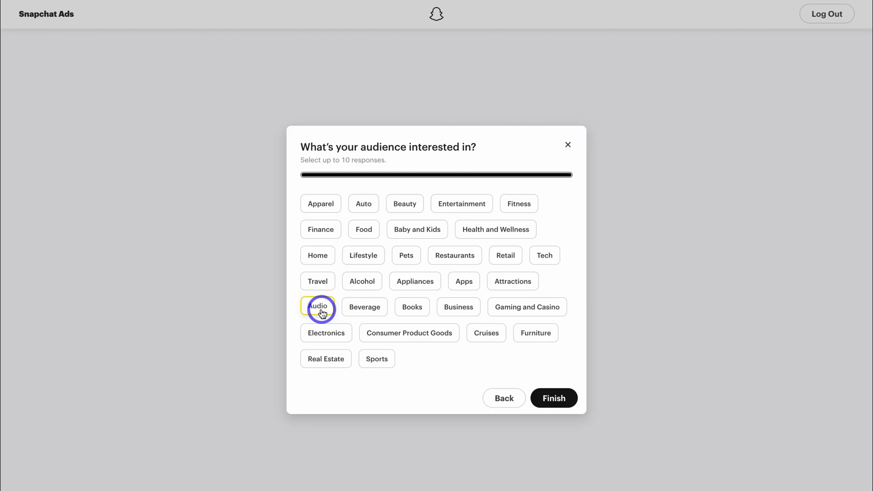
Choose Audio, Tech and Fitness as the audience's interests and finish the onboarding questionnaire.
{"action": "left_click", "coordinate": [547, 258]}
{"action": "left_click", "coordinate": [506, 209]}
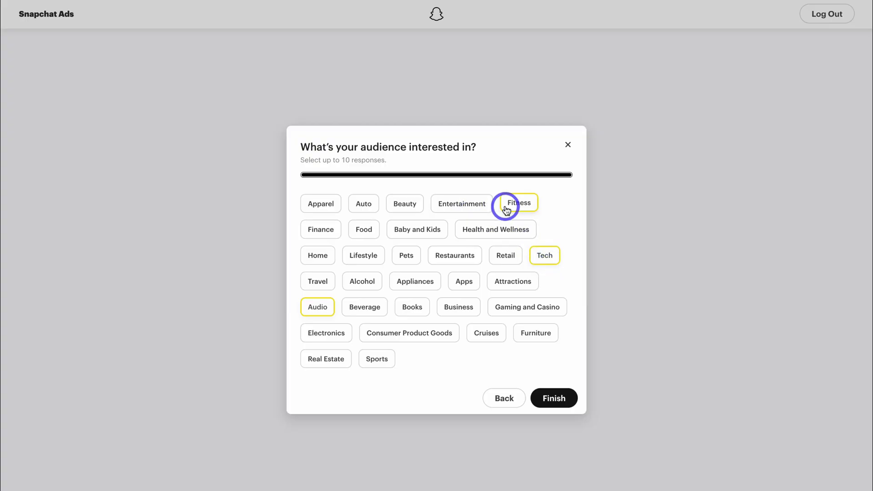
{"action": "left_click", "coordinate": [548, 399]}
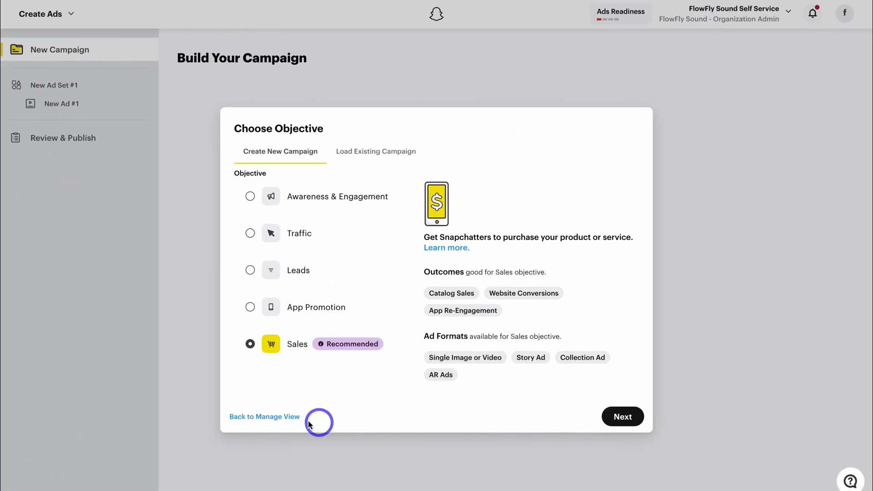
Leave the campaign builder for the manage view and create a pixel named FlowFly Sound Pixel.
{"action": "left_click", "coordinate": [270, 417]}
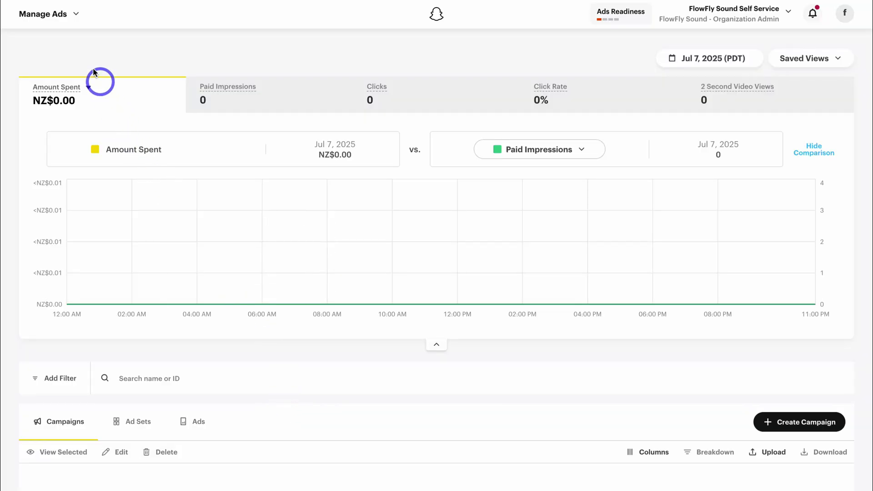
{"action": "left_click", "coordinate": [58, 24]}
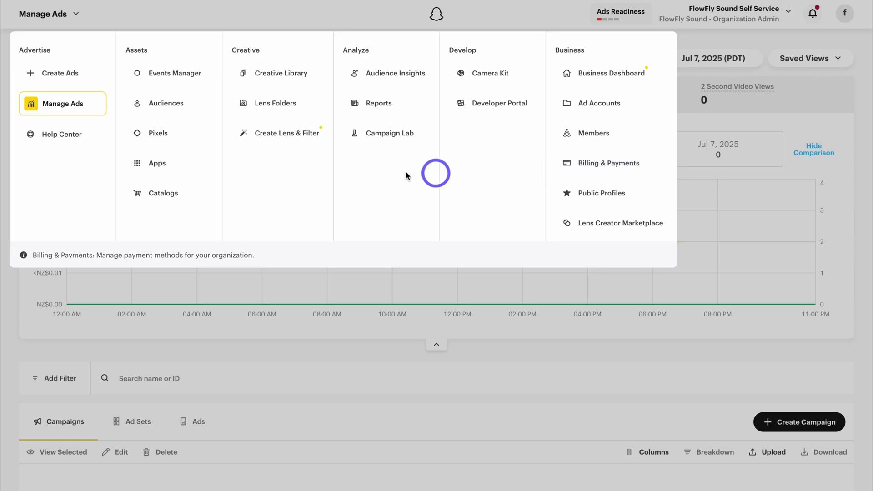
{"action": "left_click", "coordinate": [187, 135]}
{"action": "left_click", "coordinate": [513, 230]}
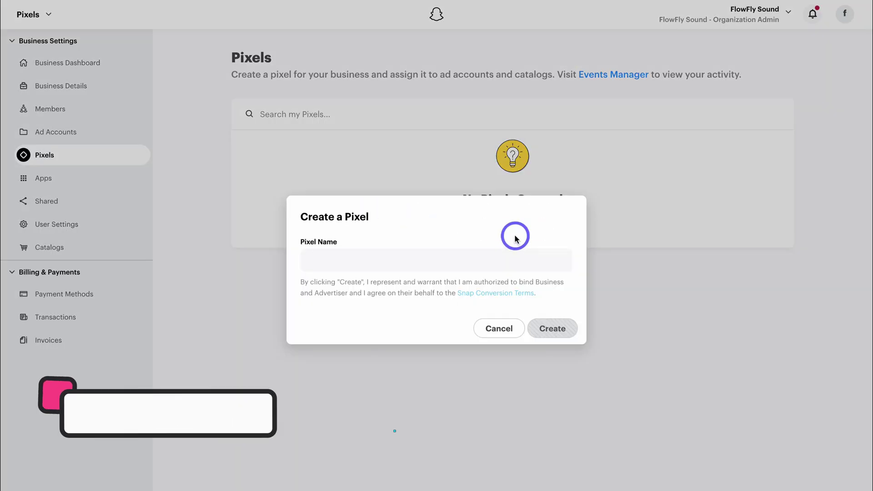
{"action": "left_click", "coordinate": [427, 257]}
{"action": "type", "text": "FlowFly Sound Pixel"}
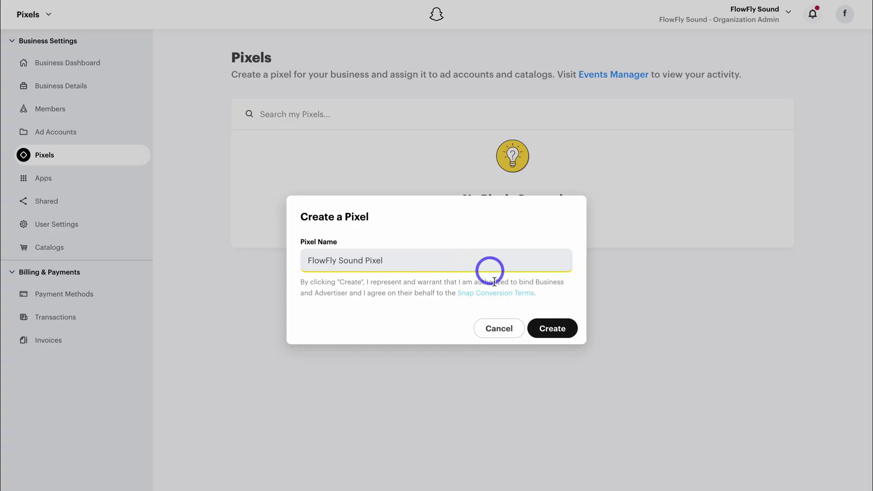
{"action": "left_click", "coordinate": [552, 329]}
Connect the FlowFly Sound Self Service ad account to the pixel and choose Partner Integration for its web events.
{"action": "left_click", "coordinate": [468, 170]}
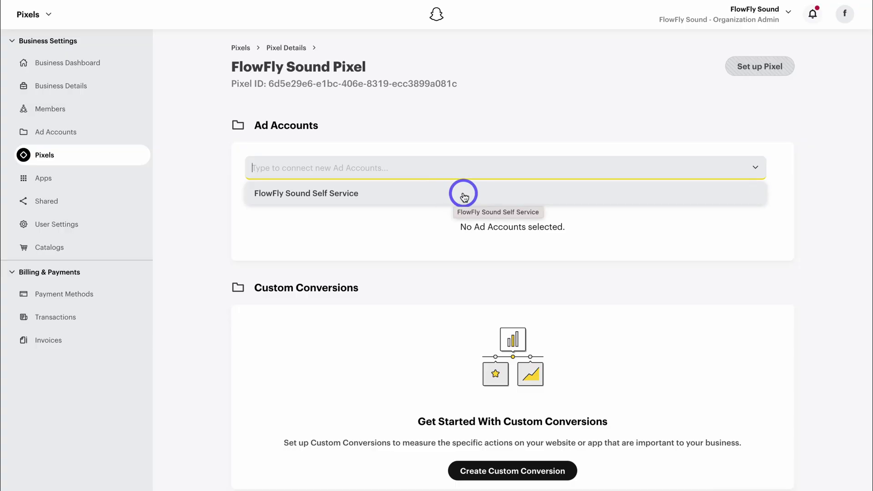
{"action": "left_click", "coordinate": [464, 196]}
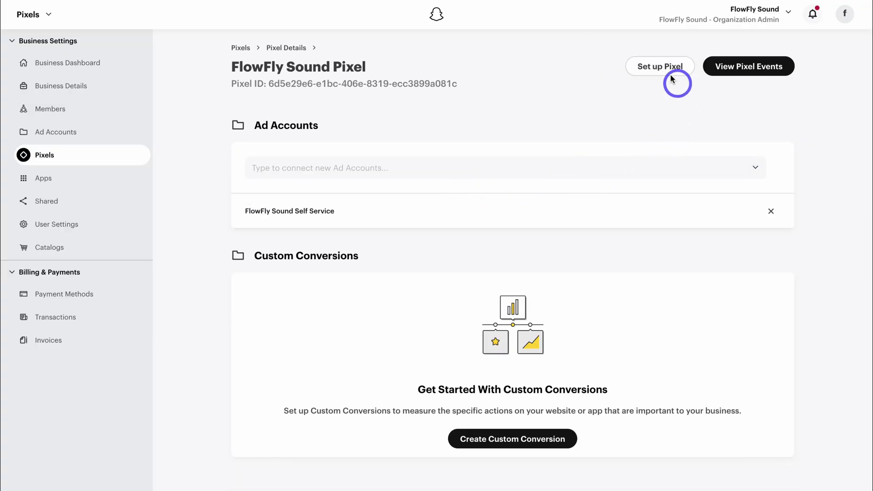
{"action": "left_click", "coordinate": [656, 73]}
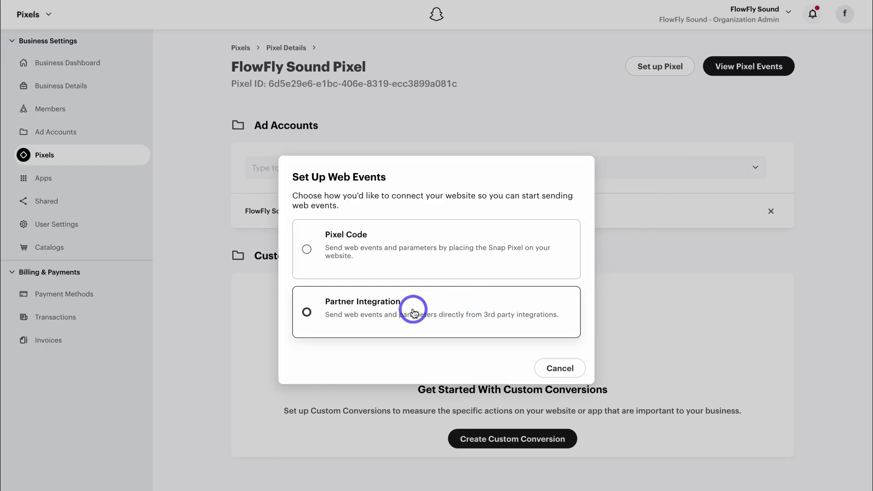
{"action": "left_click", "coordinate": [473, 309]}
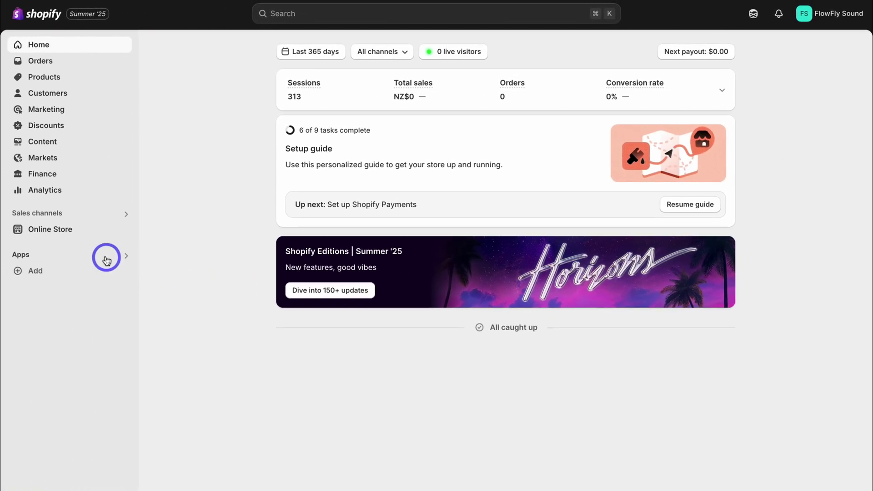
Find the Snapchat Ads app from the Shopify admin and install it on the store.
{"action": "left_click", "coordinate": [107, 260]}
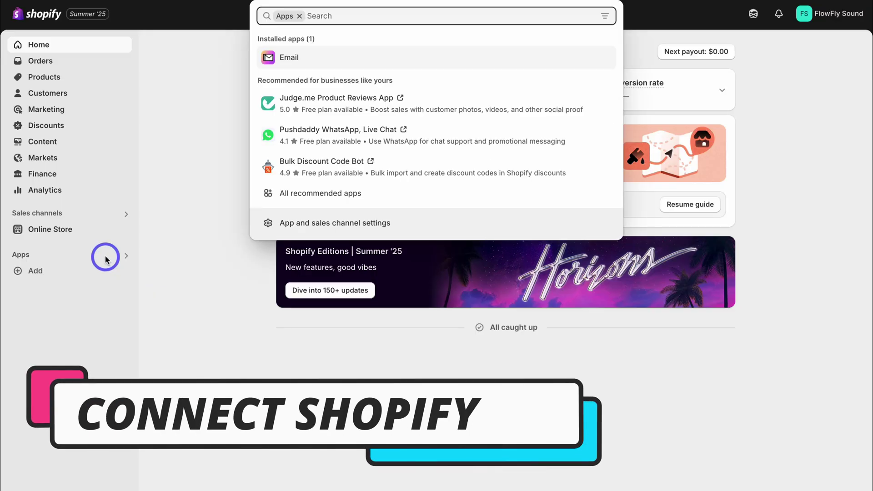
{"action": "type", "text": "Snapchat Ads"}
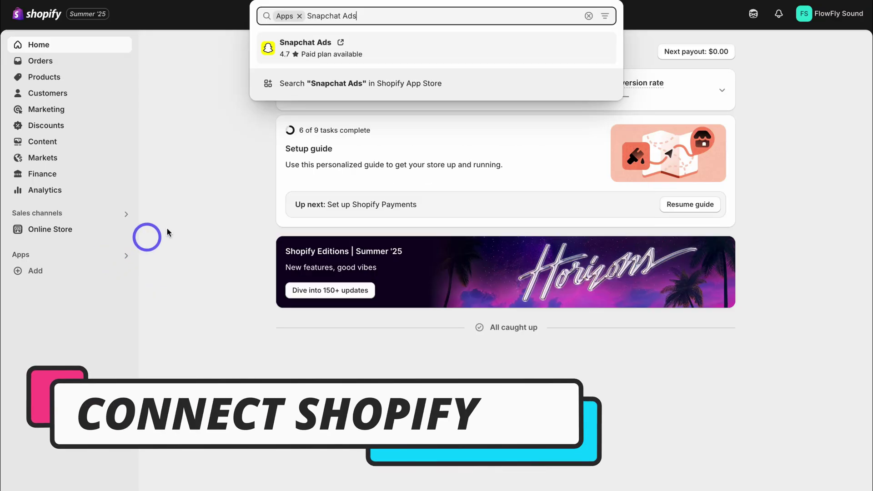
{"action": "left_click", "coordinate": [400, 52]}
{"action": "left_click", "coordinate": [195, 286]}
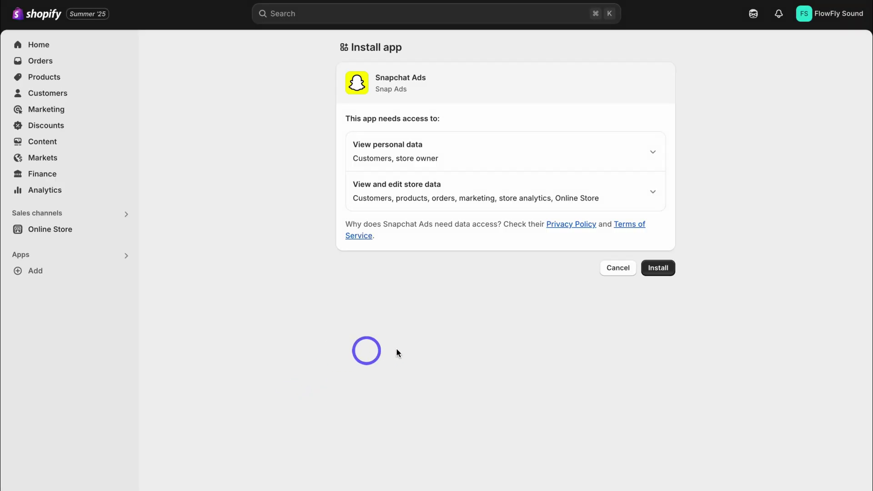
{"action": "left_click", "coordinate": [658, 268]}
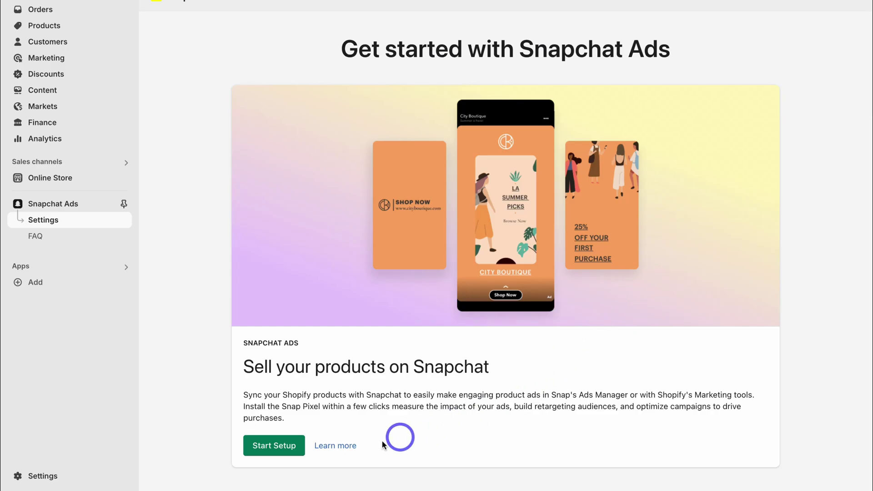
Start the Snapchat Ads setup in Shopify and connect the Snapchat account, authorizing access to the Ads Manager organization.
{"action": "left_click", "coordinate": [275, 445]}
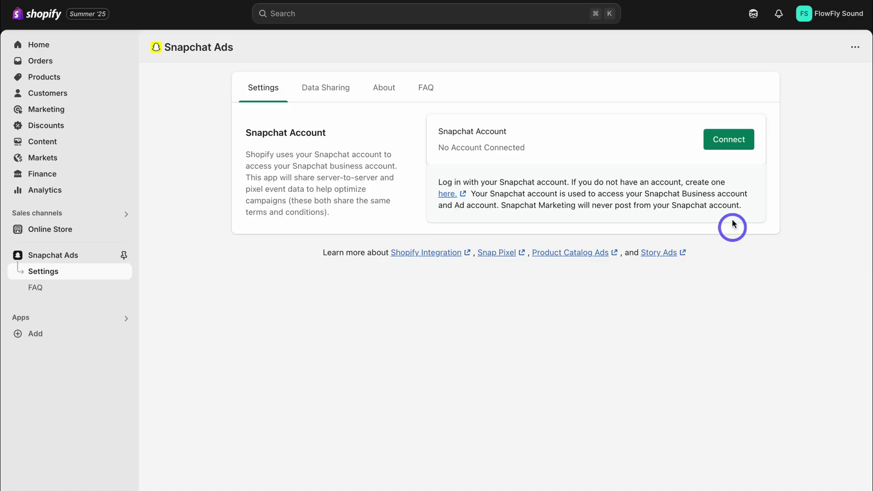
{"action": "left_click", "coordinate": [732, 150]}
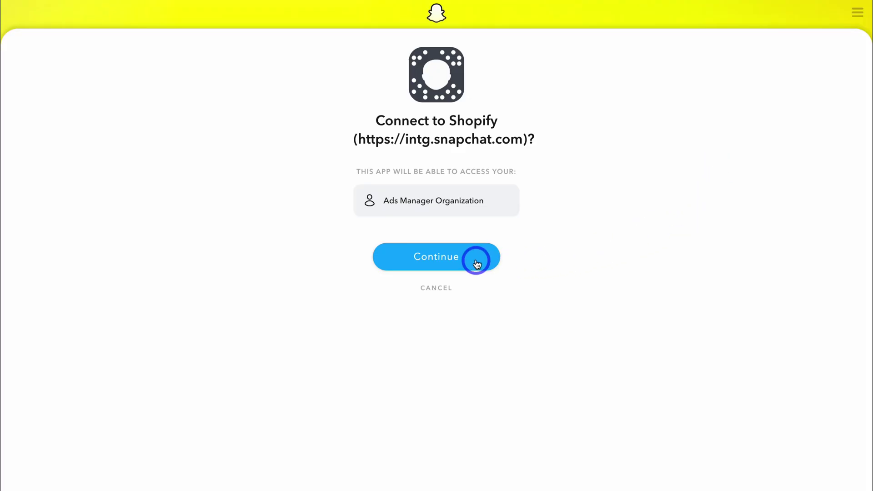
{"action": "left_click", "coordinate": [473, 258]}
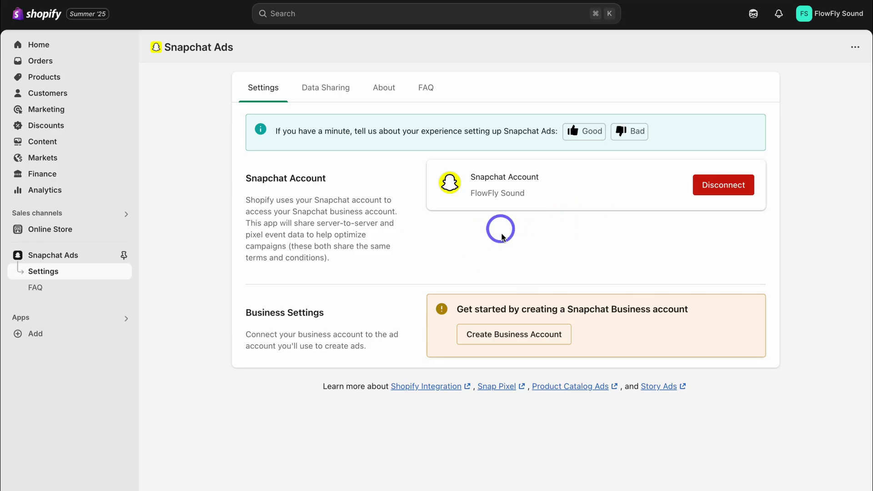
Start the Snapchat business account setup from Shopify, submit the business details and confirm the business email.
{"action": "left_click", "coordinate": [496, 338]}
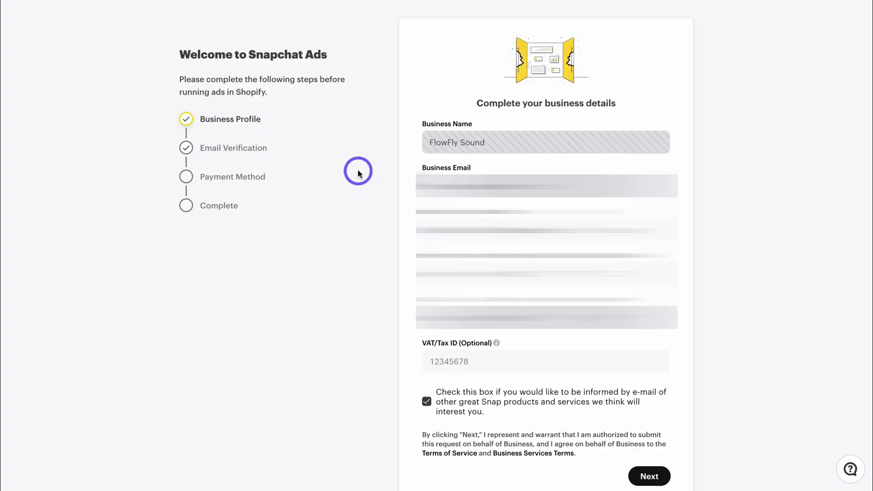
{"action": "left_click", "coordinate": [649, 475]}
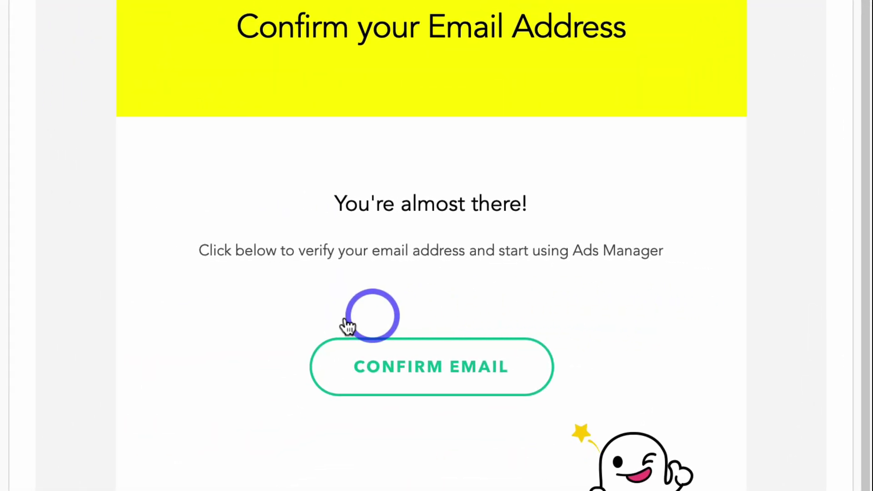
{"action": "left_click", "coordinate": [368, 387]}
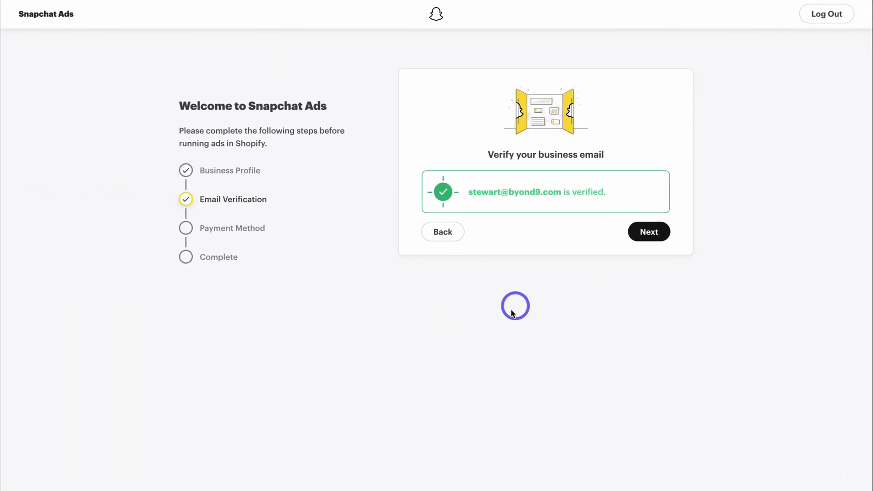
{"action": "left_click", "coordinate": [653, 239]}
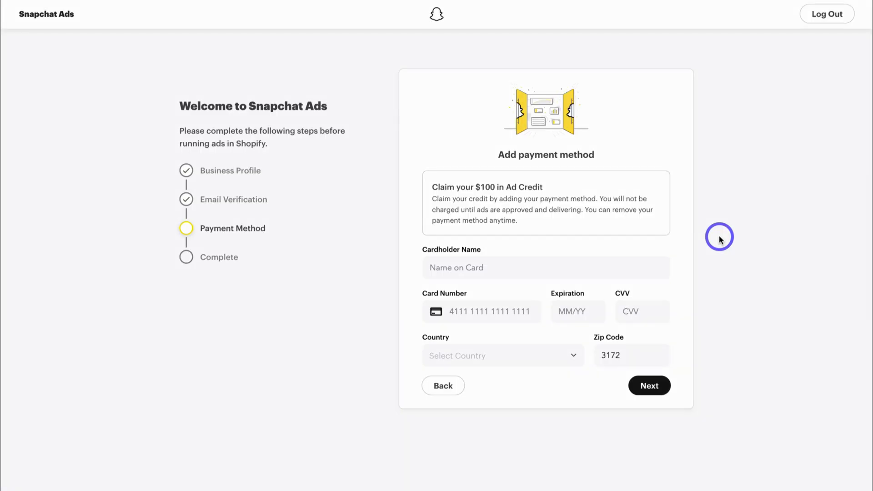
Finish the payment method setup and save the business settings with FlowFly Sound, FlowFly Sound Self Service billing and the Snap Pixel connection enabled.
{"action": "left_click", "coordinate": [649, 386]}
{"action": "left_click", "coordinate": [612, 244]}
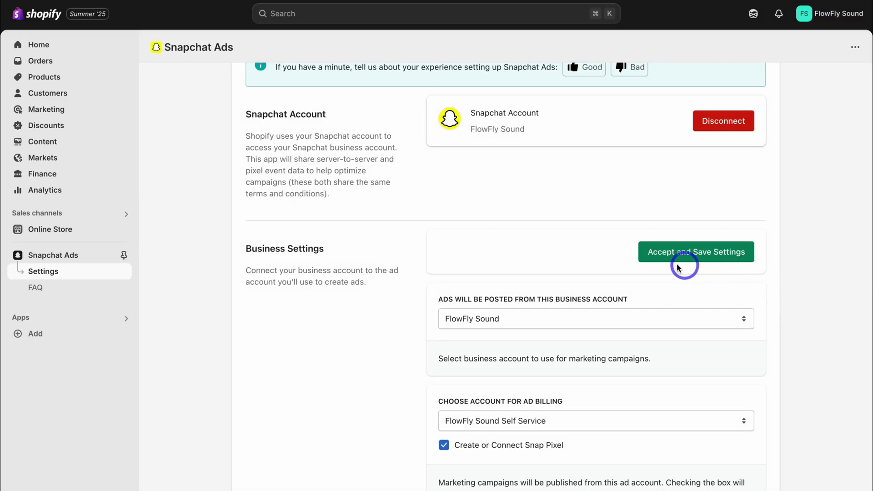
{"action": "left_click", "coordinate": [712, 262]}
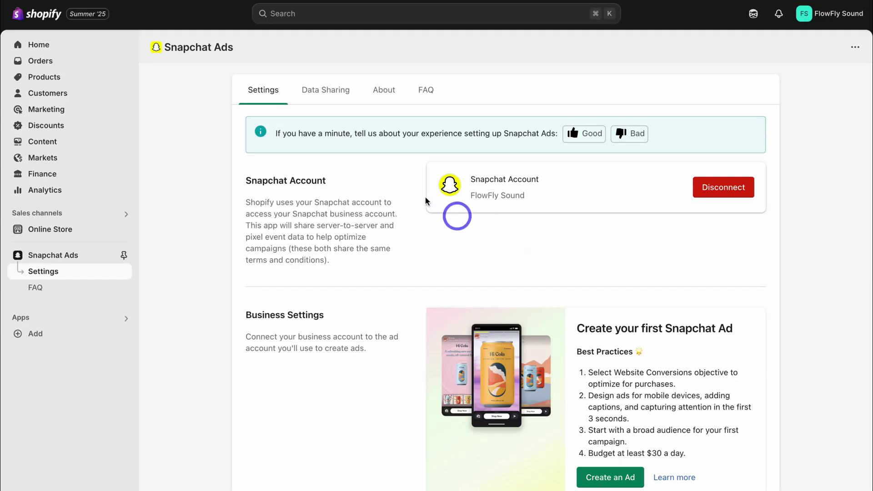
Check the store's Snapchat data sharing settings, then inspect the FlowFly Sound Pixel and its events in Snapchat's Events Manager.
{"action": "left_click", "coordinate": [318, 97]}
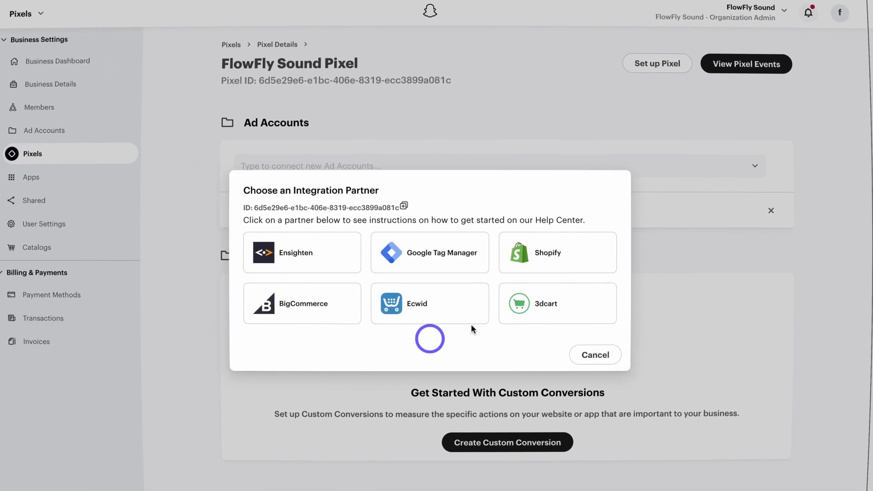
{"action": "left_click", "coordinate": [457, 119]}
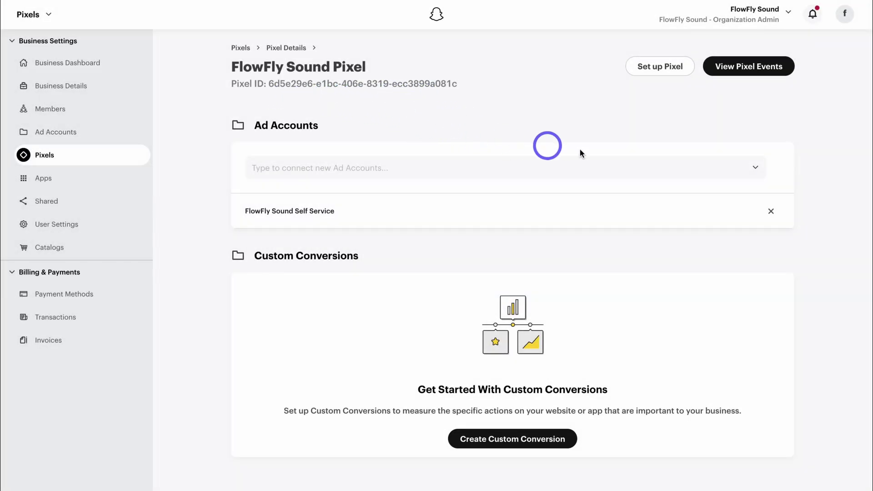
{"action": "left_click", "coordinate": [759, 74]}
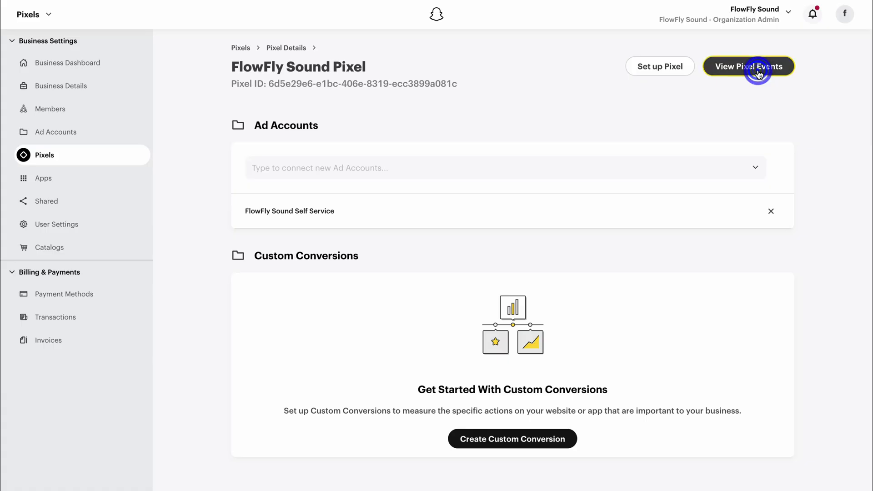
{"action": "left_click", "coordinate": [109, 104]}
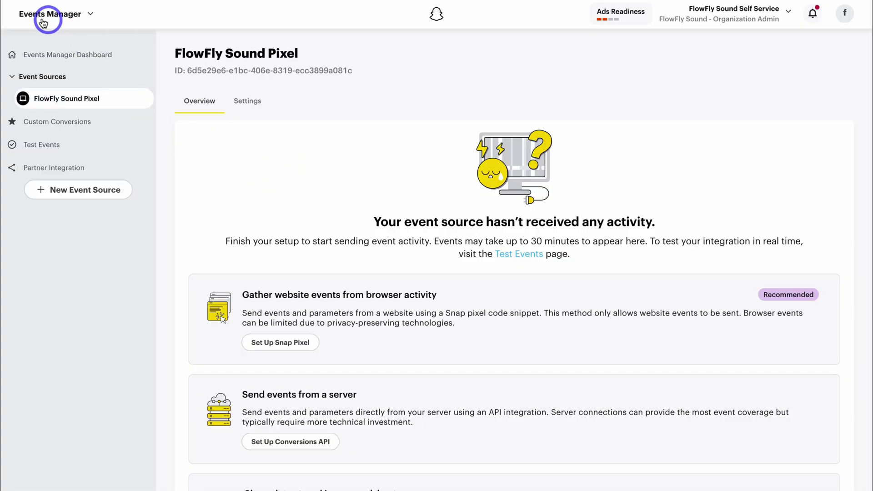
Go to Create Ads in the FlowFly Sound Self Service ad account to start a new campaign.
{"action": "left_click", "coordinate": [64, 19]}
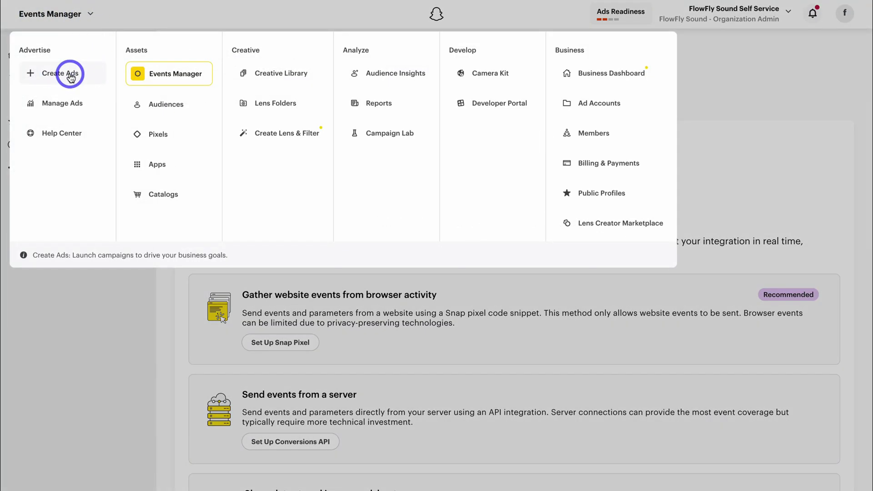
{"action": "left_click", "coordinate": [93, 78]}
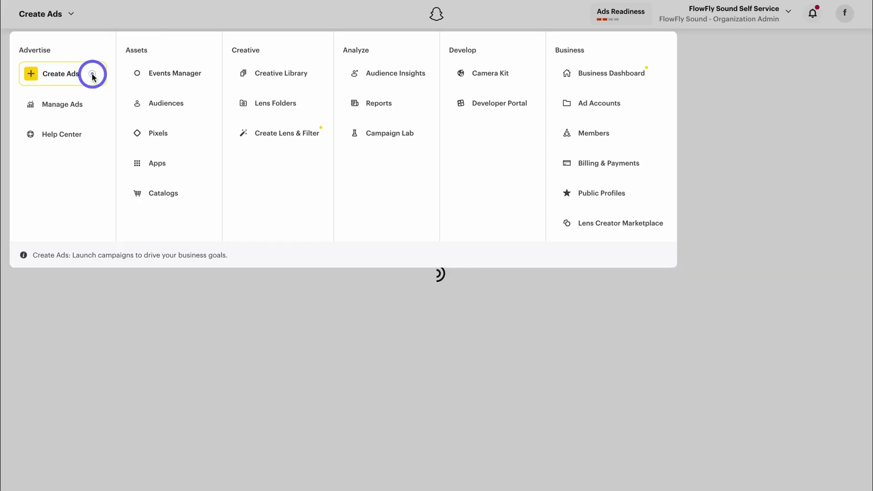
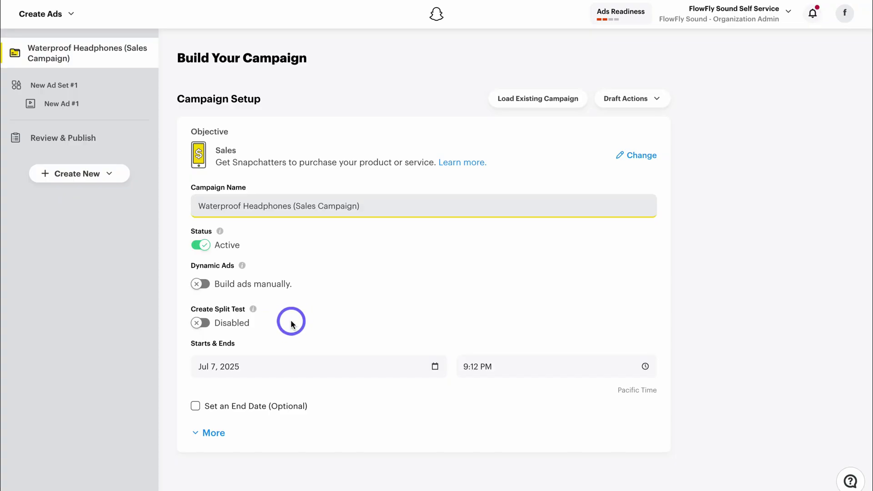
Schedule the Waterproof Headphones sales campaign to start on Jul 8, 2025 and end on Jul 15, 2025.
{"action": "left_click", "coordinate": [346, 370]}
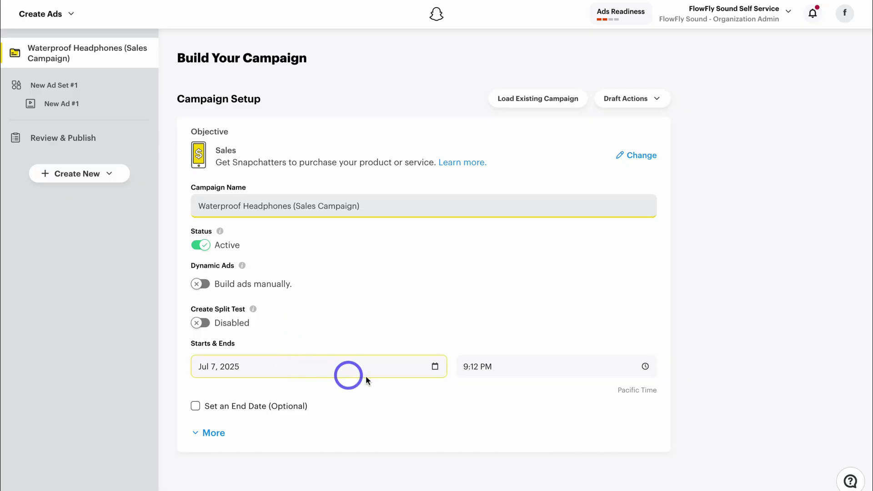
{"action": "left_click", "coordinate": [433, 367]}
{"action": "left_click", "coordinate": [303, 273]}
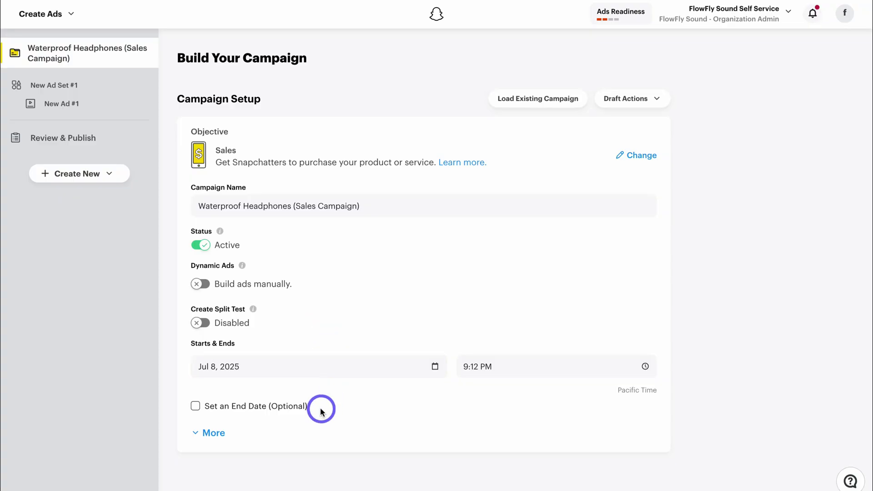
{"action": "left_click", "coordinate": [195, 406]}
{"action": "left_click", "coordinate": [243, 436]}
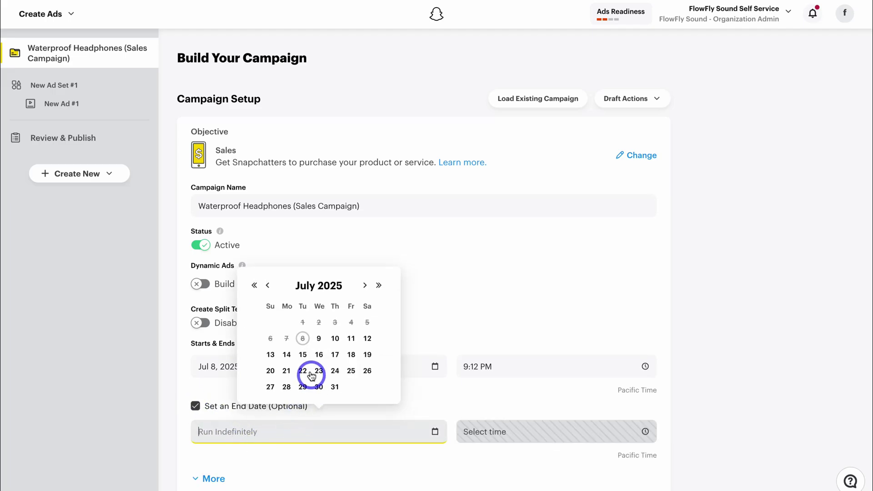
{"action": "left_click", "coordinate": [302, 355]}
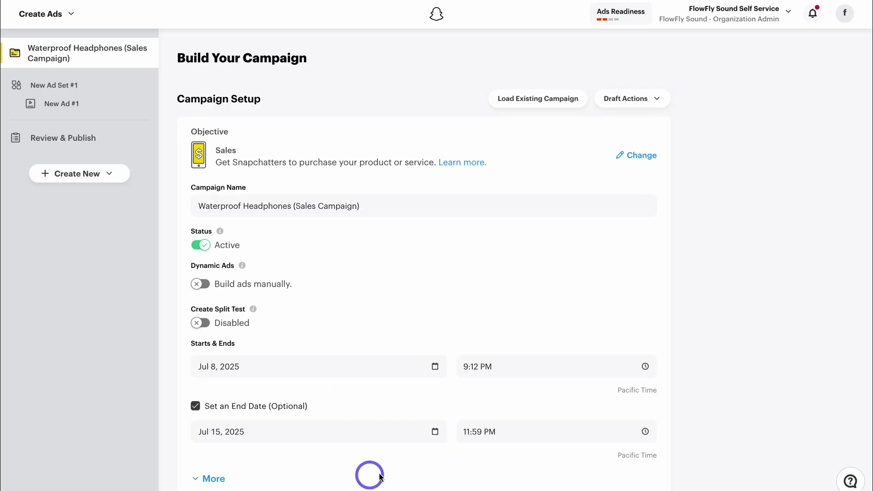
{"action": "scroll", "coordinate": [697, 343], "scroll_direction": "down", "scroll_amount": 2}
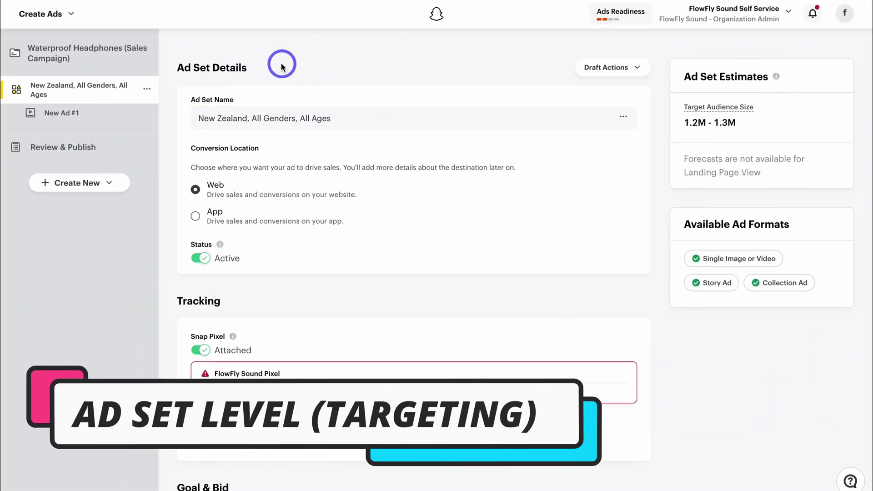
Rename the ad set as Waterproof Headphones (USA, Travel) and choose Web as its conversion location.
{"action": "left_click", "coordinate": [329, 119]}
{"action": "left_click_drag", "start_coordinate": [354, 117], "coordinate": [193, 118]}
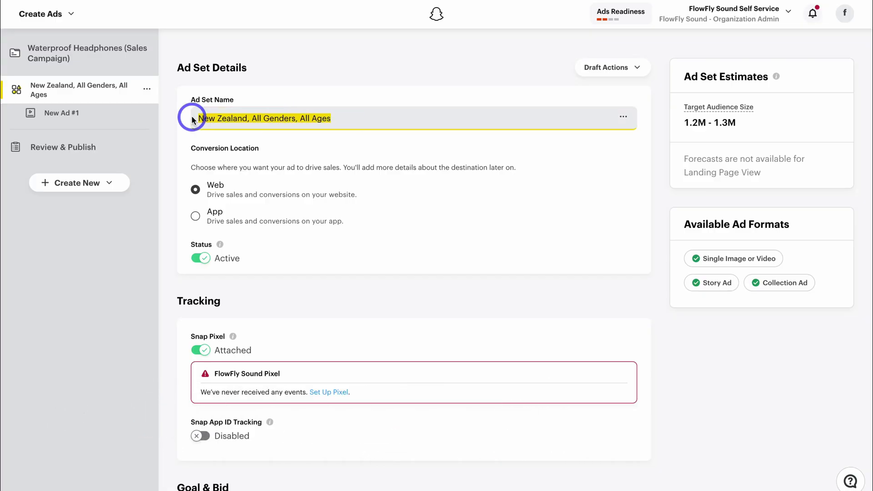
{"action": "type", "text": "Waterproof Headphones (USA, Travel)"}
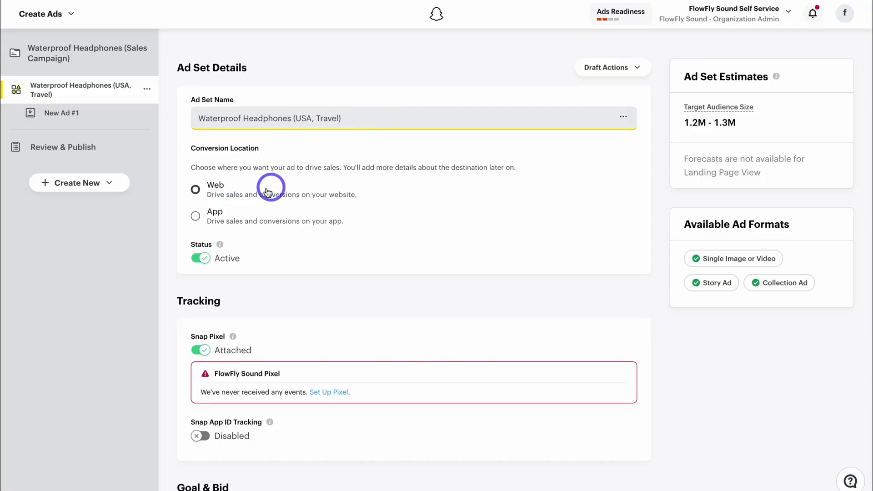
{"action": "left_click", "coordinate": [291, 196]}
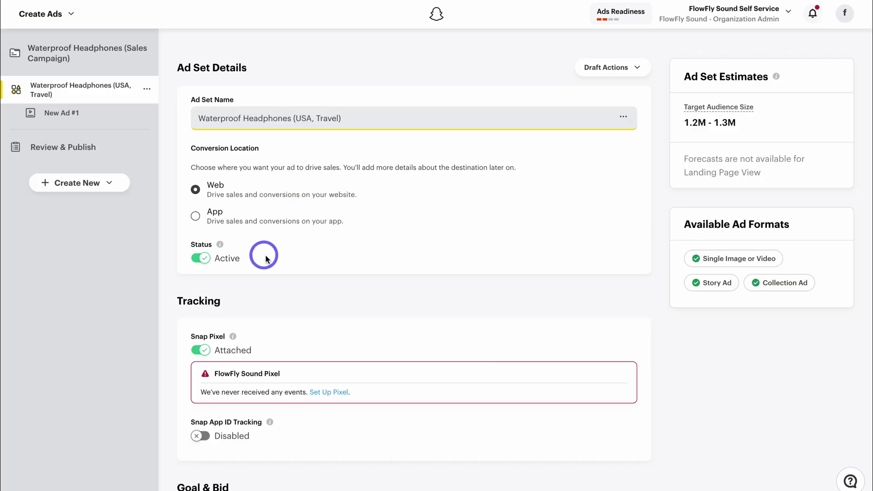
Choose Maximize Number of Landing Page Views as the ad set's performance goal and Auto-Bid as its bid strategy.
{"action": "scroll", "coordinate": [282, 253], "scroll_direction": "down", "scroll_amount": 4}
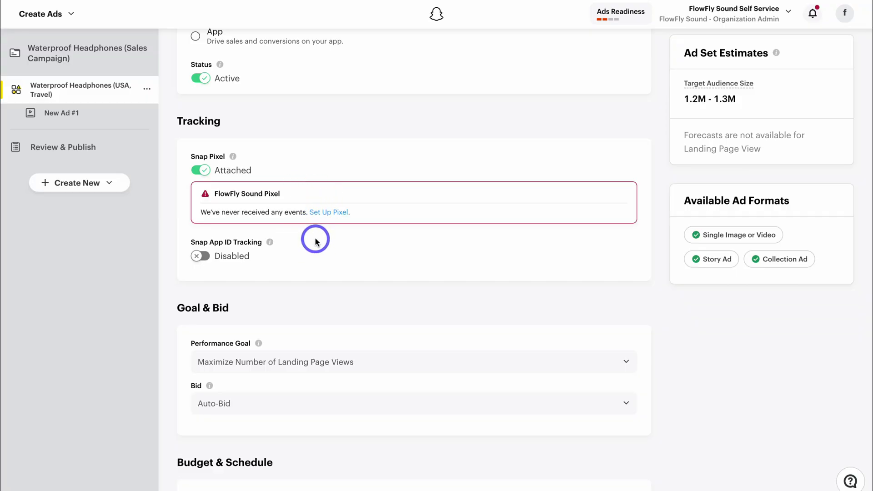
{"action": "scroll", "coordinate": [316, 238], "scroll_direction": "down", "scroll_amount": 3}
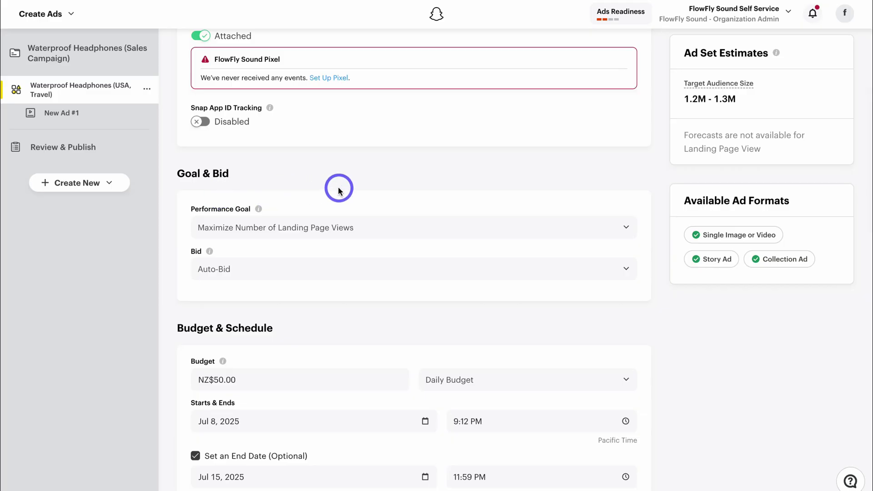
{"action": "left_click", "coordinate": [381, 227]}
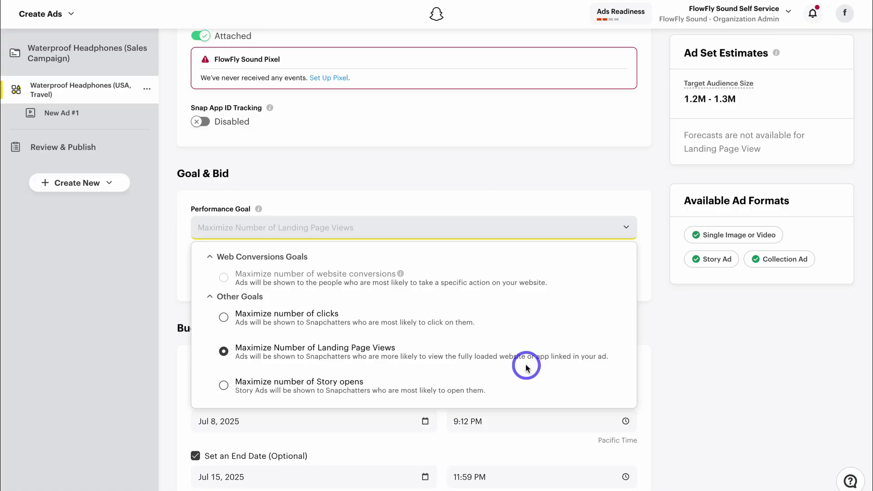
{"action": "left_click", "coordinate": [439, 353]}
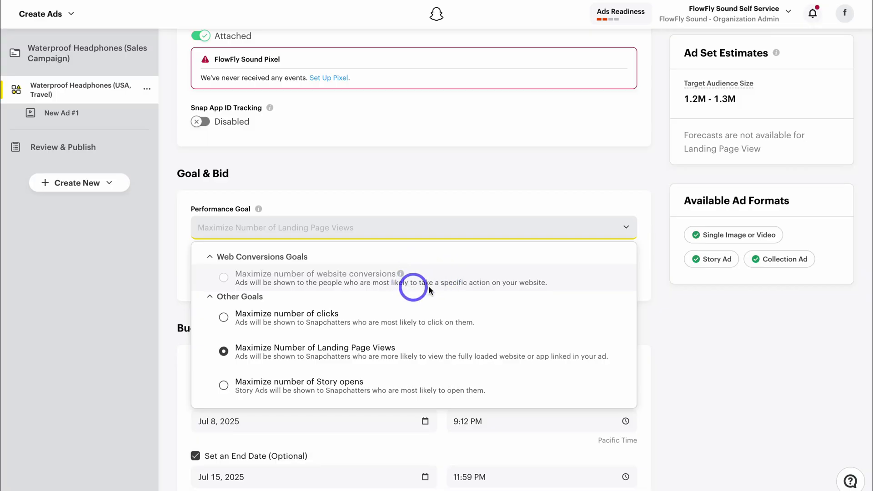
{"action": "left_click", "coordinate": [668, 326]}
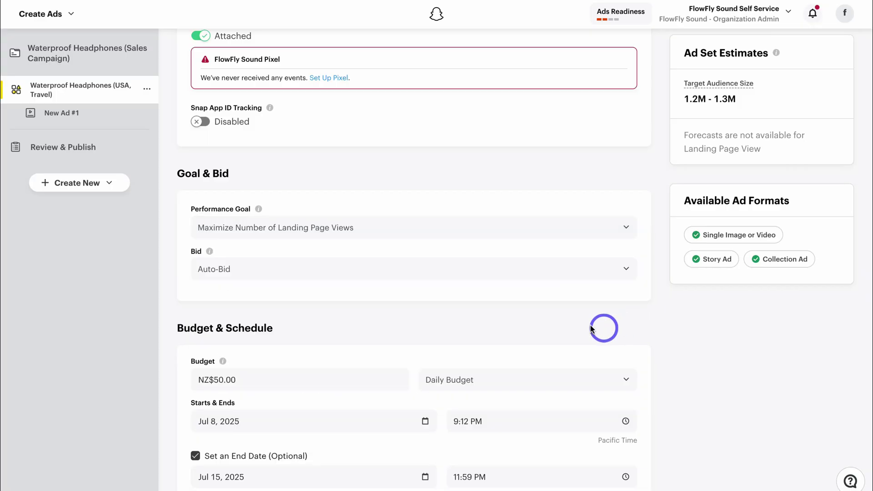
{"action": "left_click", "coordinate": [520, 272]}
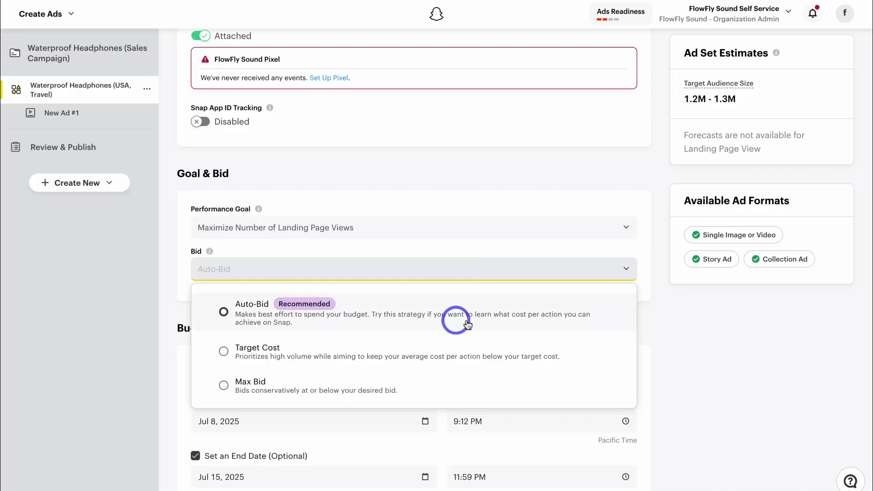
{"action": "left_click", "coordinate": [613, 317]}
Set the ad set's daily budget to NZ$30.00.
{"action": "scroll", "coordinate": [678, 318], "scroll_direction": "down", "scroll_amount": 2}
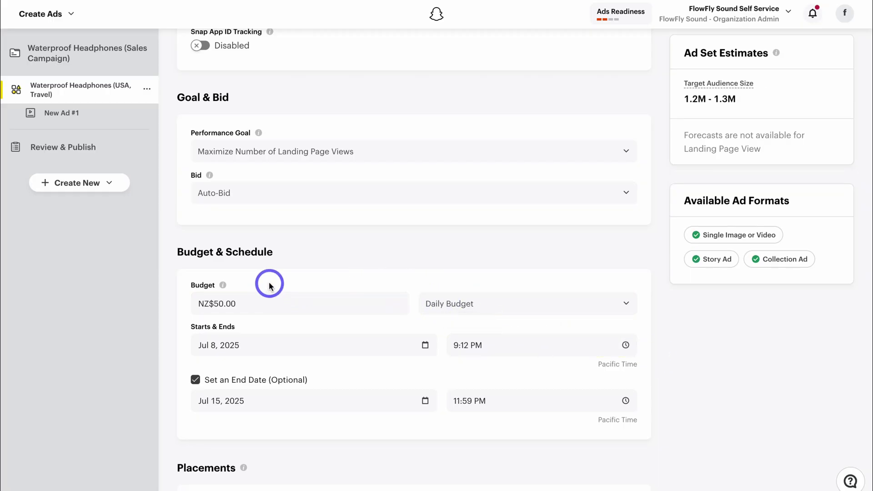
{"action": "left_click", "coordinate": [214, 302]}
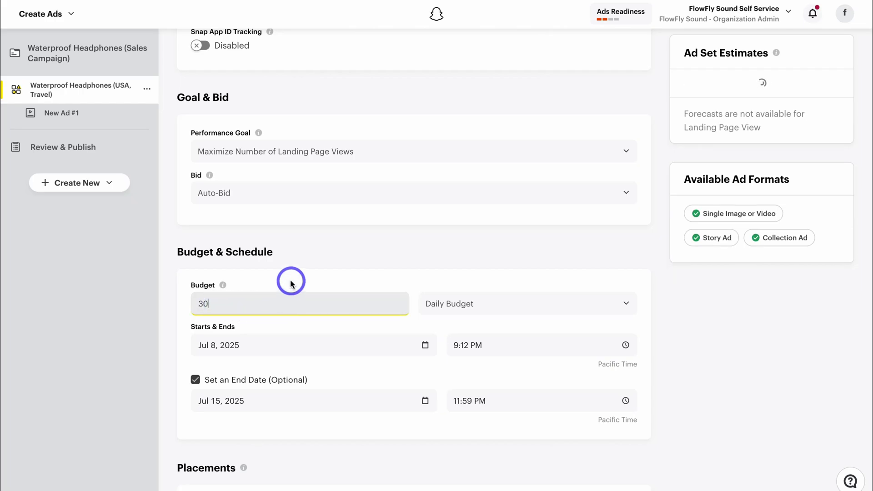
{"action": "key", "text": "BackSpace"}
{"action": "key", "text": "BackSpace"}
{"action": "type", "text": "30"}
{"action": "left_click", "coordinate": [318, 285]}
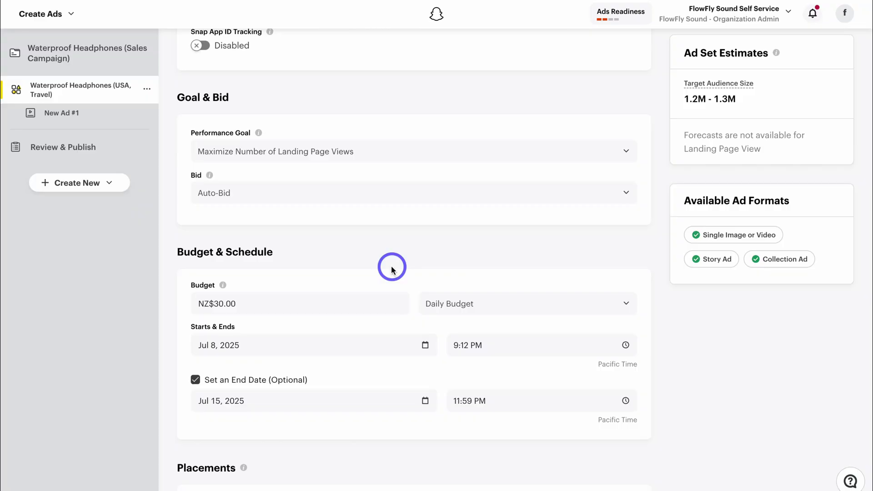
Replace New Zealand with the United States as the ad set's audience location.
{"action": "scroll", "coordinate": [392, 268], "scroll_direction": "down", "scroll_amount": 6}
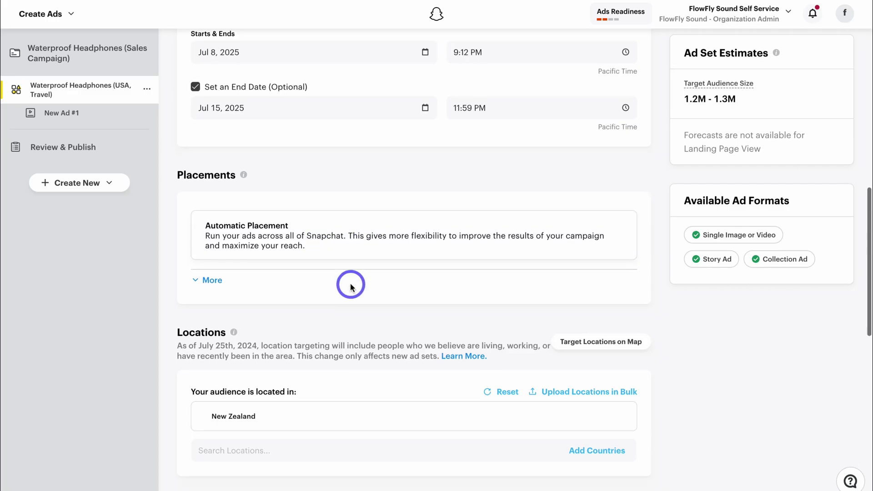
{"action": "scroll", "coordinate": [351, 285], "scroll_direction": "down", "scroll_amount": 3}
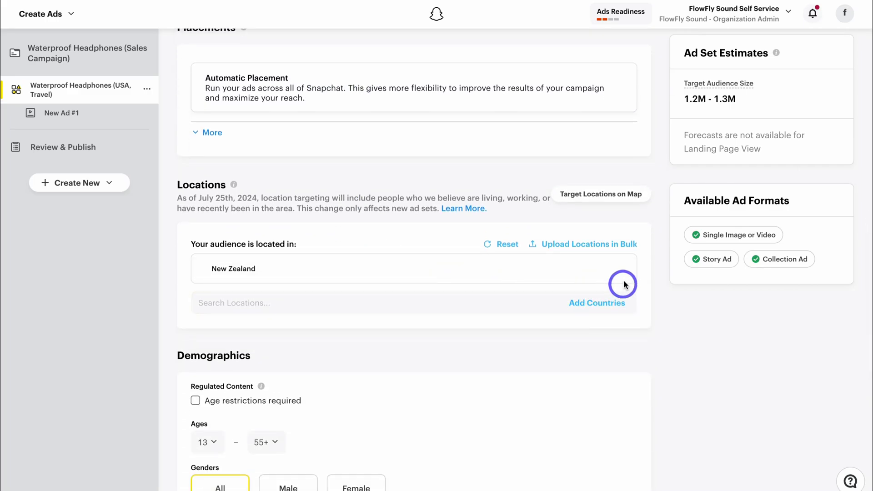
{"action": "left_click", "coordinate": [617, 268]}
{"action": "left_click", "coordinate": [579, 353]}
{"action": "left_click", "coordinate": [505, 489]}
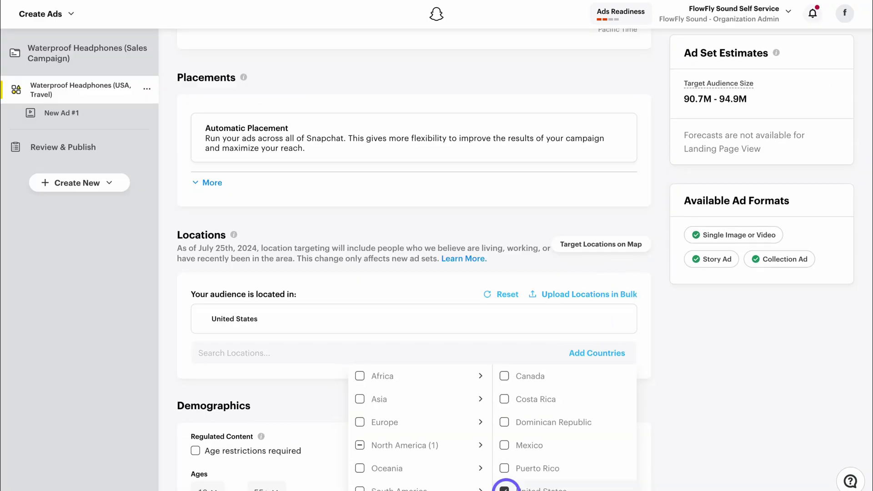
{"action": "left_click", "coordinate": [689, 389]}
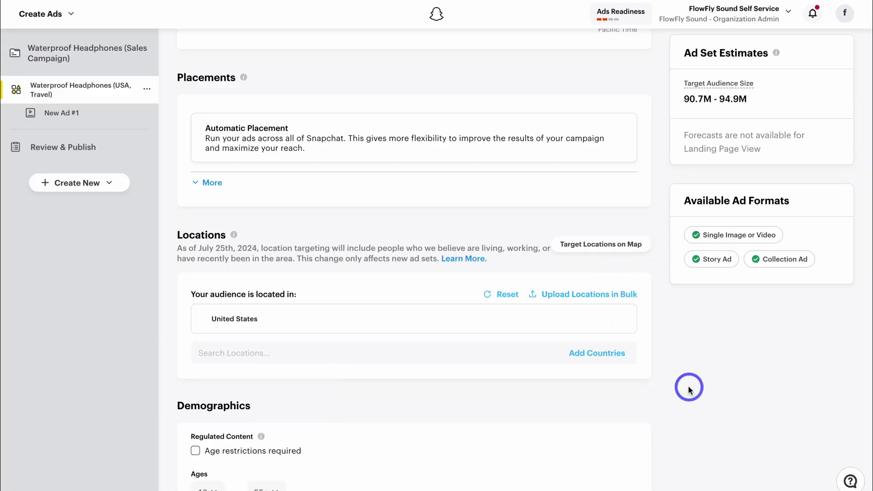
Set the audience's minimum age to 18 and its language to English.
{"action": "scroll", "coordinate": [689, 390], "scroll_direction": "down", "scroll_amount": 5}
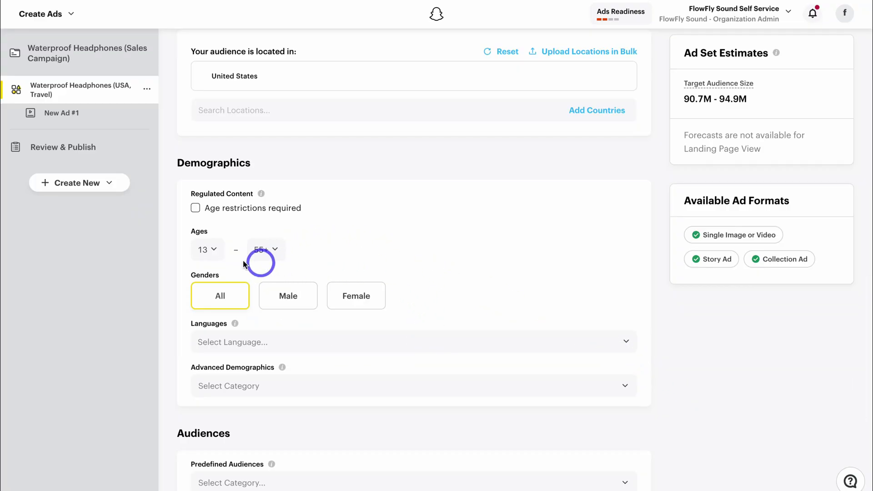
{"action": "left_click", "coordinate": [209, 257]}
{"action": "left_click", "coordinate": [207, 364]}
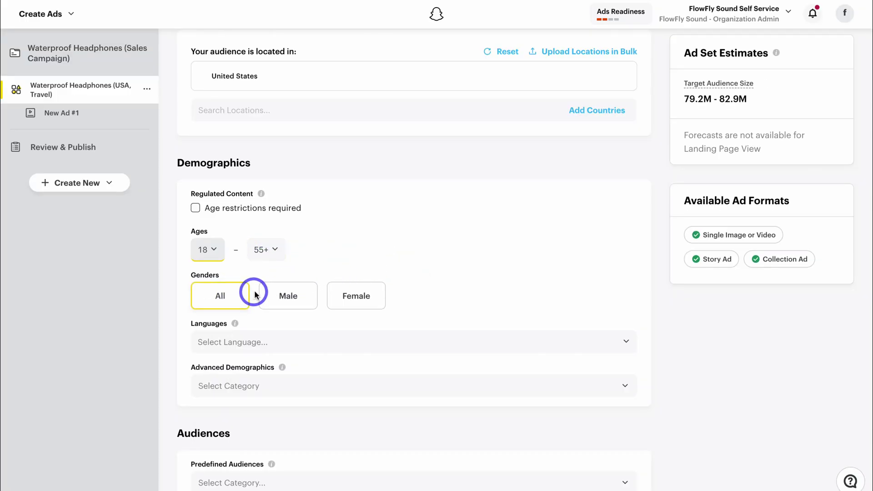
{"action": "left_click", "coordinate": [415, 341]}
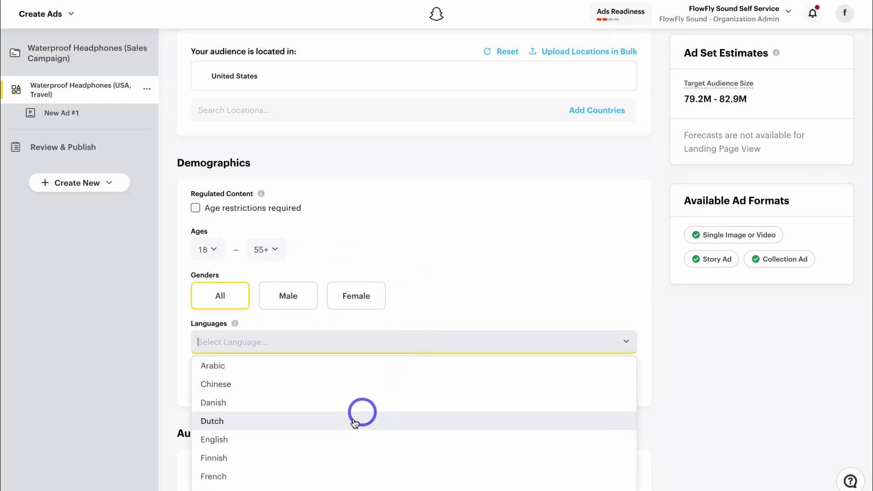
{"action": "left_click", "coordinate": [346, 440]}
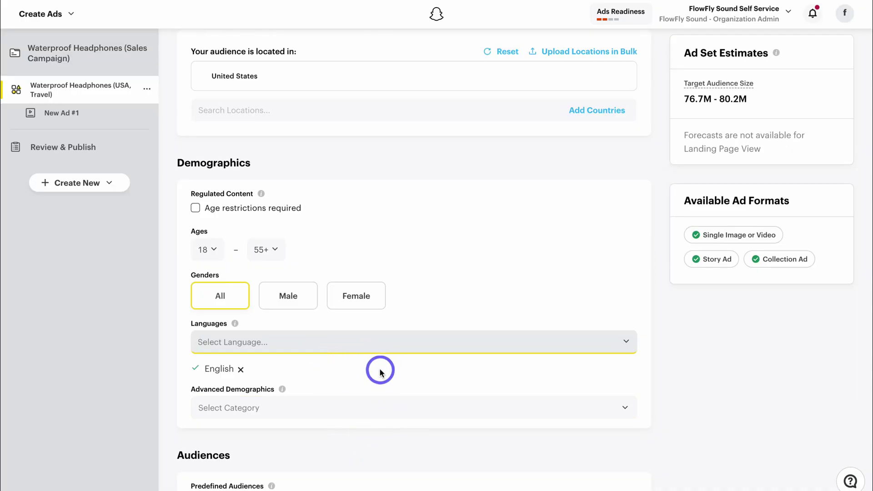
Examine the household income categories in Advanced Demographics and the predefined and custom audience options.
{"action": "scroll", "coordinate": [380, 371], "scroll_direction": "down", "scroll_amount": 1}
{"action": "left_click", "coordinate": [314, 379]}
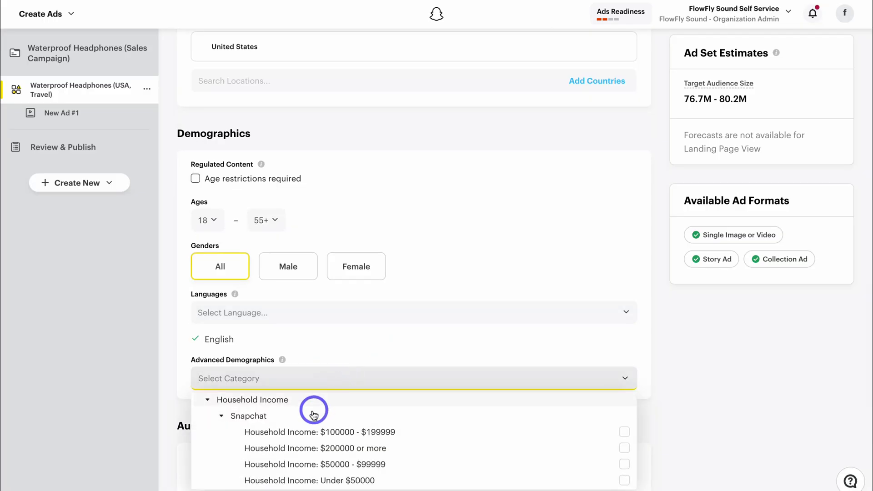
{"action": "scroll", "coordinate": [313, 411], "scroll_direction": "down", "scroll_amount": 2}
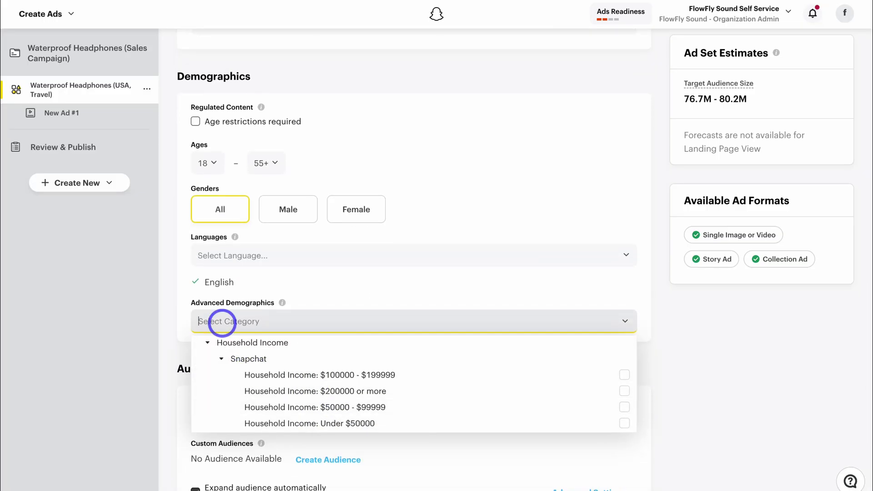
{"action": "left_click", "coordinate": [351, 296]}
{"action": "scroll", "coordinate": [350, 296], "scroll_direction": "down", "scroll_amount": 6}
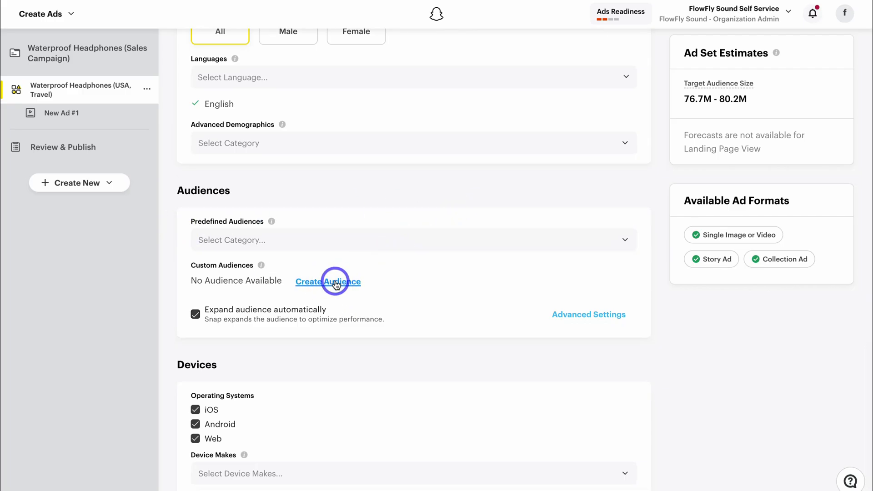
Review the types of custom audience that can be created, without creating one.
{"action": "left_click", "coordinate": [335, 283]}
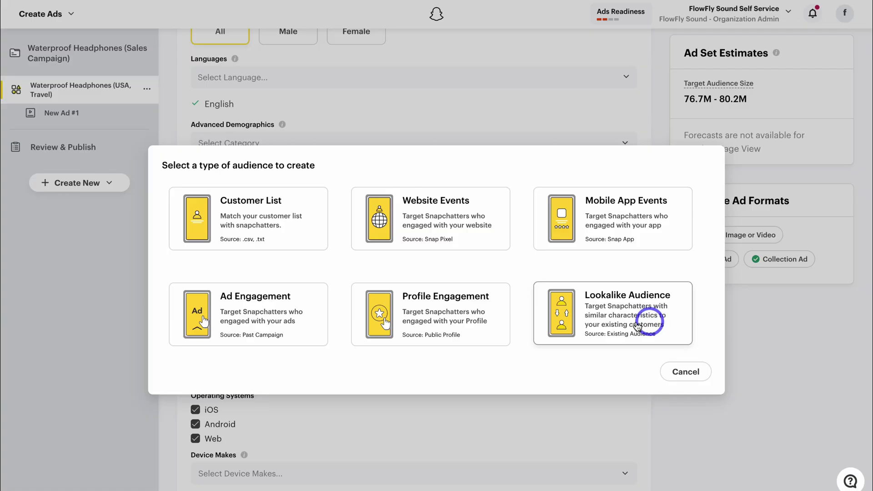
{"action": "left_click", "coordinate": [685, 372]}
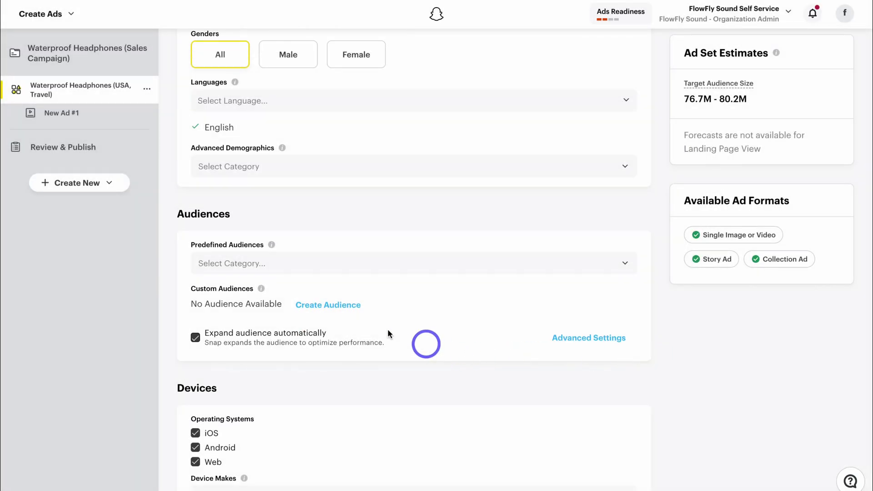
Add the Business Travelers, Family Travelers and Worldly Travelers lifestyle categories to the ad set's predefined audiences.
{"action": "left_click", "coordinate": [238, 263]}
{"action": "type", "text": "trave"}
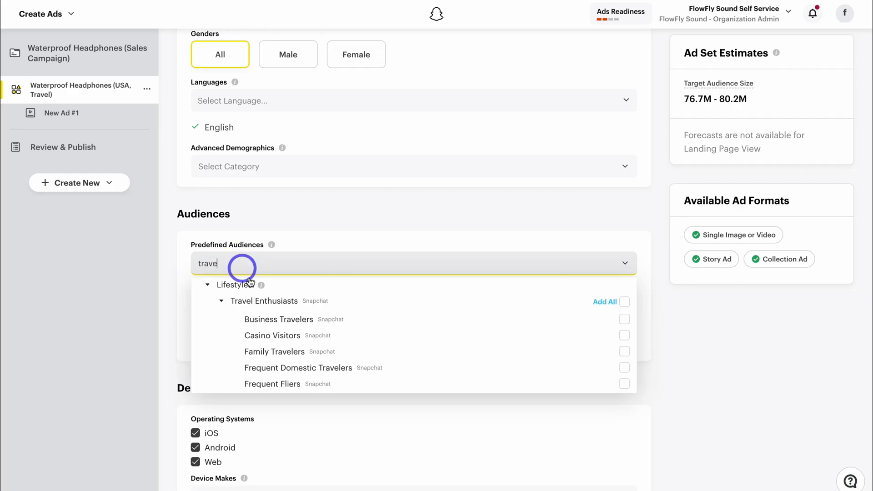
{"action": "left_click", "coordinate": [625, 320]}
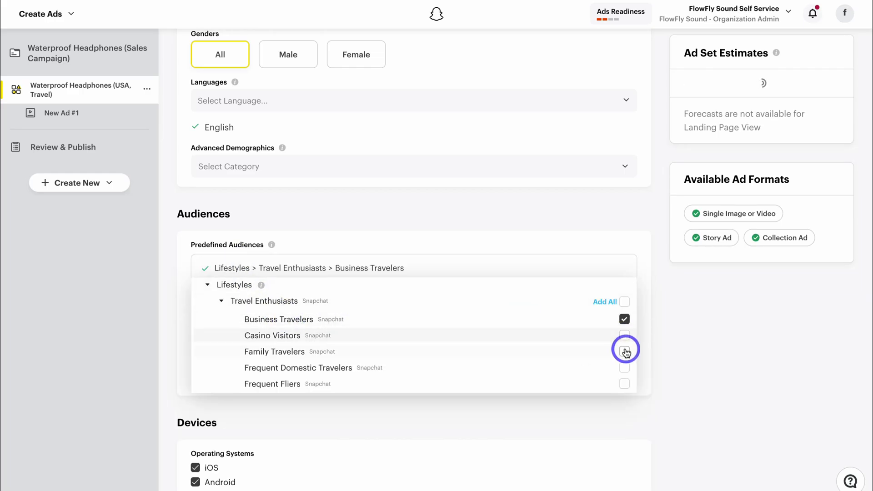
{"action": "scroll", "coordinate": [625, 353], "scroll_direction": "down", "scroll_amount": 2}
{"action": "left_click", "coordinate": [624, 365]}
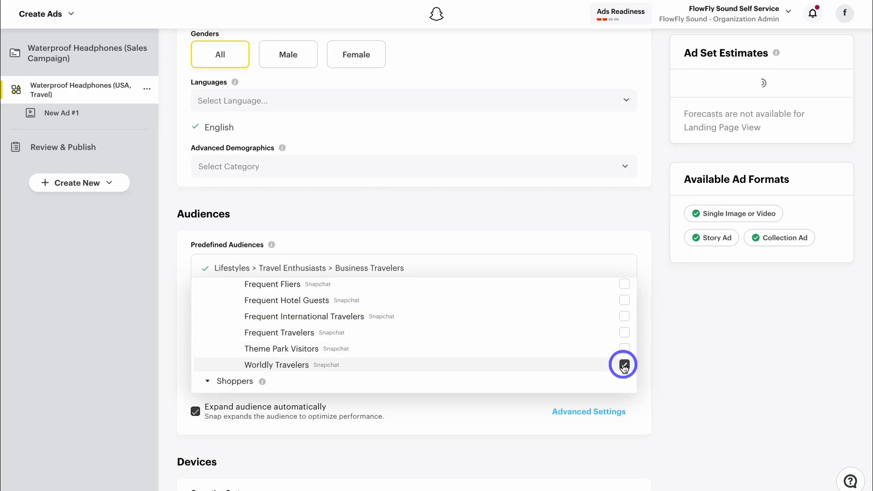
{"action": "left_click", "coordinate": [680, 363]}
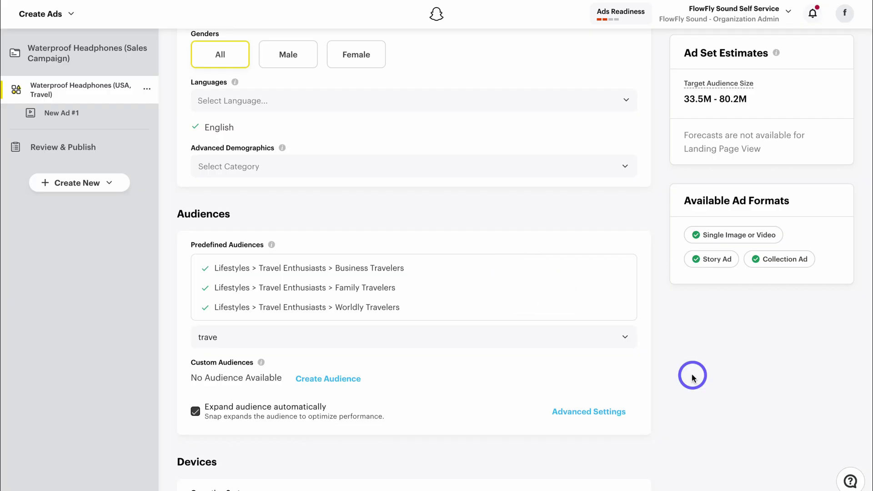
Review the ad set's device and delivery settings, leave them at their defaults and continue to the ad setup.
{"action": "scroll", "coordinate": [692, 377], "scroll_direction": "down", "scroll_amount": 4}
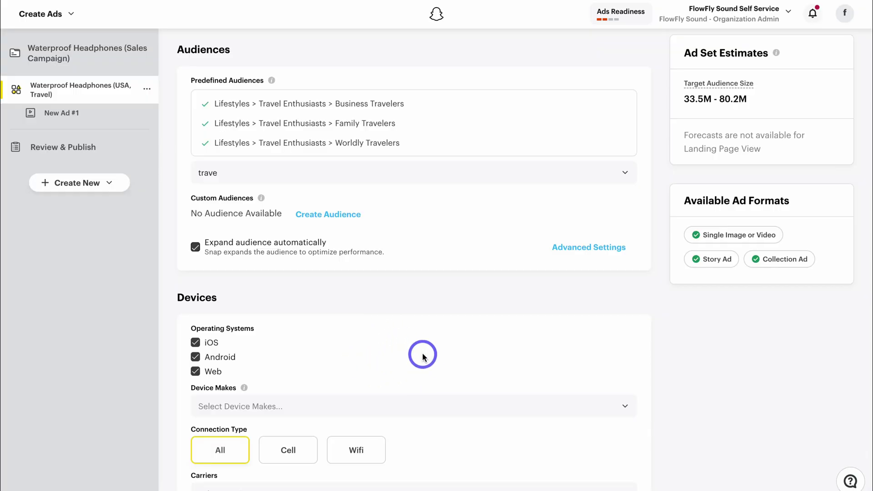
{"action": "scroll", "coordinate": [423, 356], "scroll_direction": "down", "scroll_amount": 3}
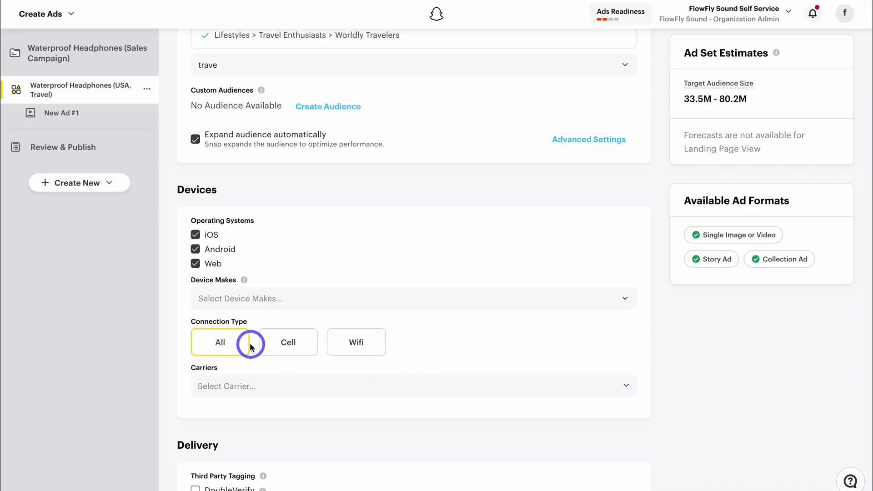
{"action": "scroll", "coordinate": [445, 414], "scroll_direction": "down", "scroll_amount": 1}
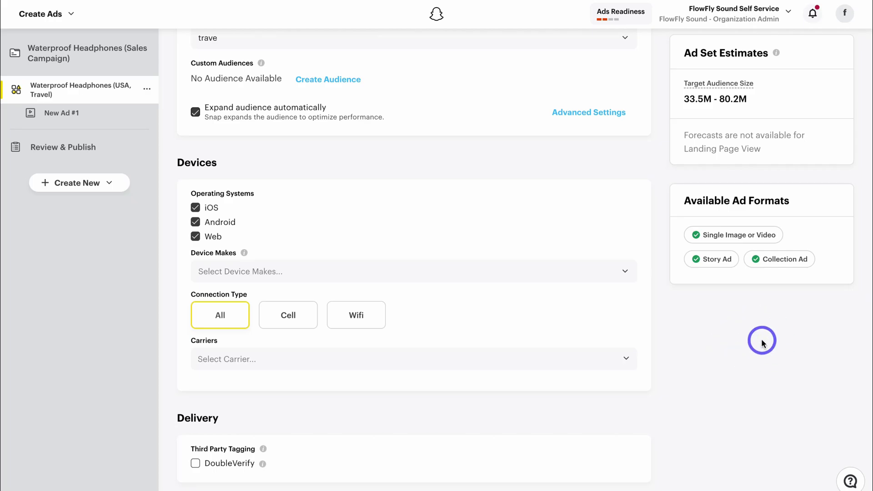
{"action": "scroll", "coordinate": [762, 341], "scroll_direction": "down", "scroll_amount": 2}
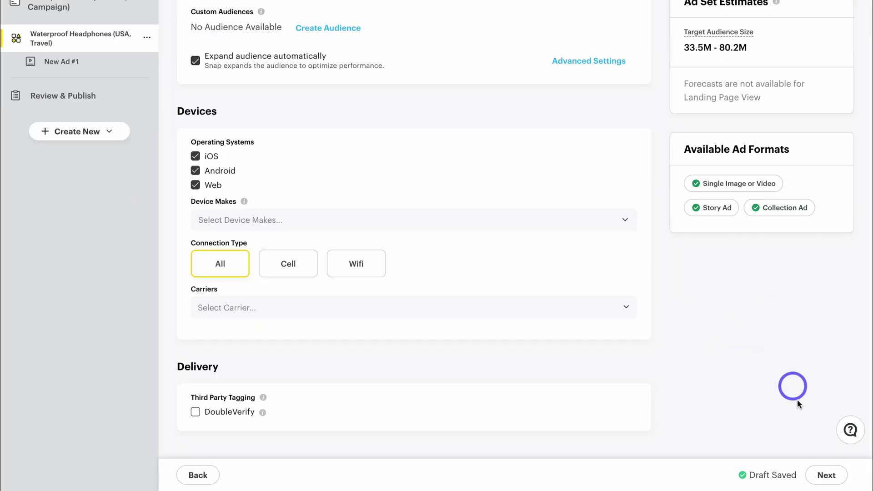
{"action": "left_click", "coordinate": [822, 472]}
Name the ad "Waterproof Headphones (Video 1)" and choose the Single Image or Video format.
{"action": "left_click", "coordinate": [276, 110]}
{"action": "type", "text": "Waterproof Headphones (Video 1)"}
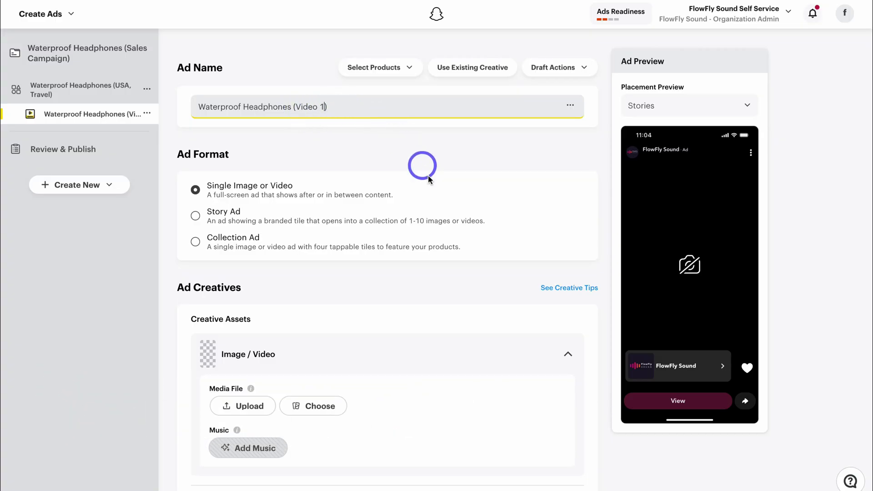
{"action": "left_click", "coordinate": [430, 196]}
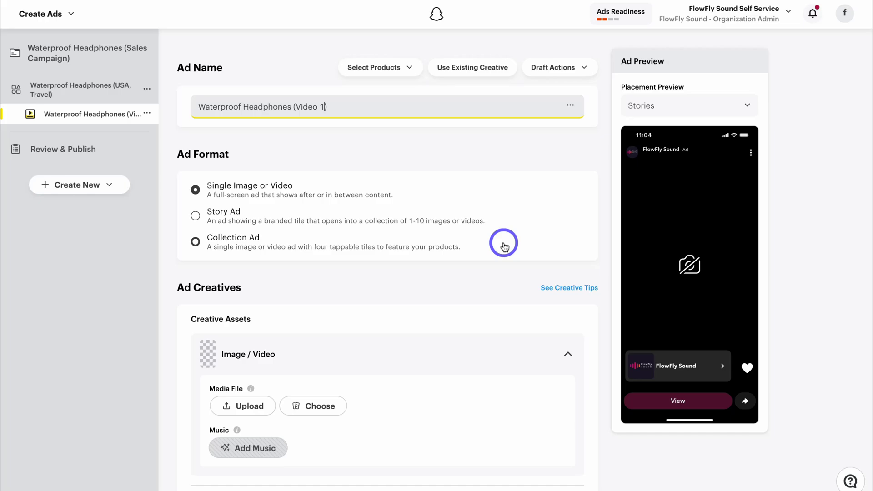
{"action": "left_click", "coordinate": [408, 193]}
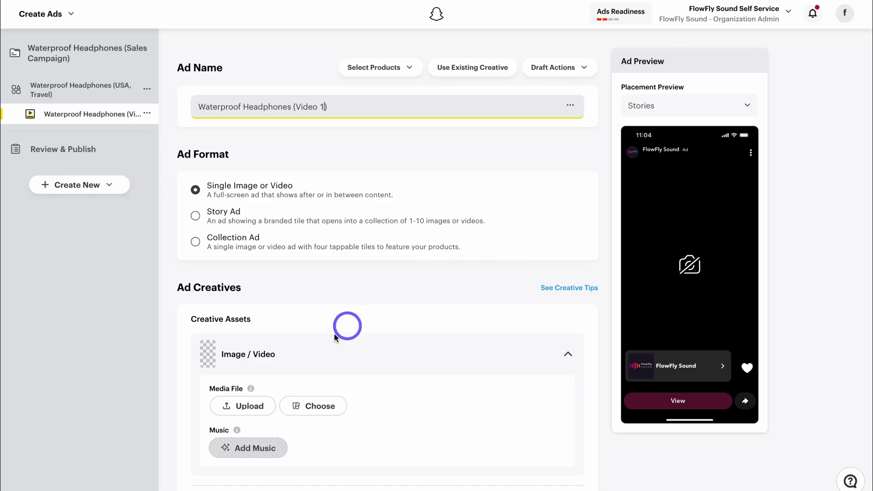
Upload flowFly Ad.mp4 from the FlowFly Sound folder as the ad's media file.
{"action": "left_click", "coordinate": [262, 405]}
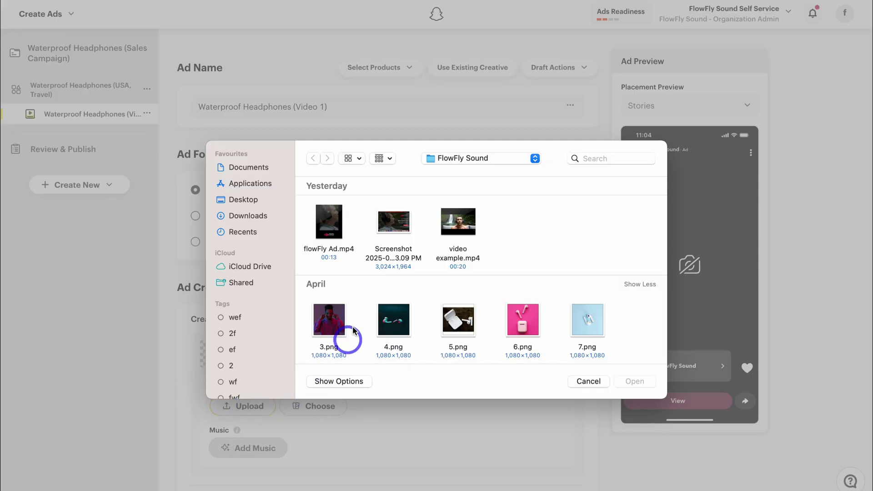
{"action": "left_click", "coordinate": [346, 242]}
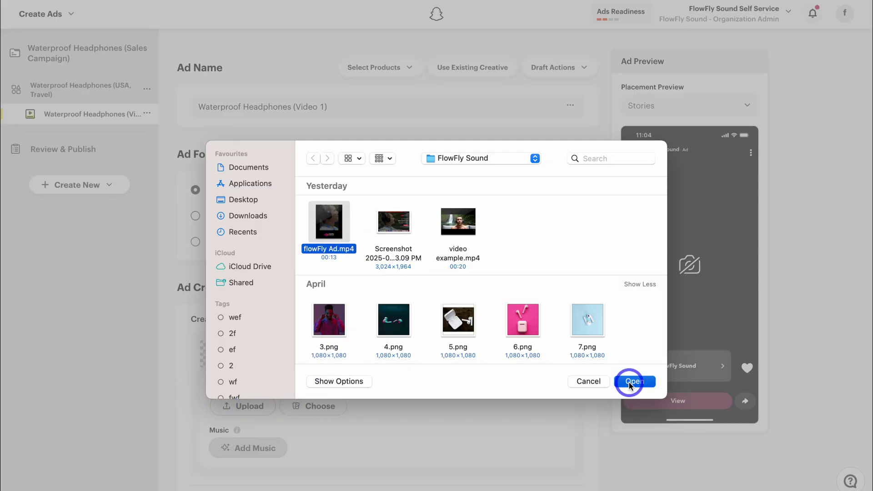
{"action": "left_click", "coordinate": [632, 381]}
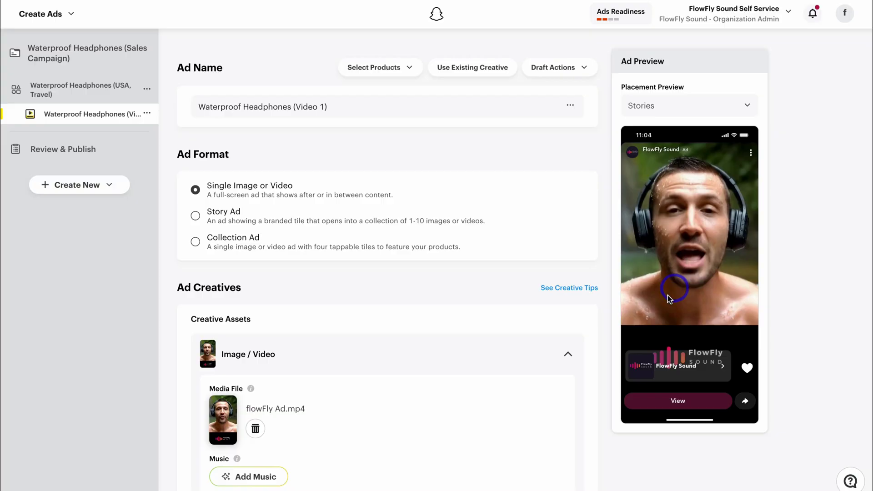